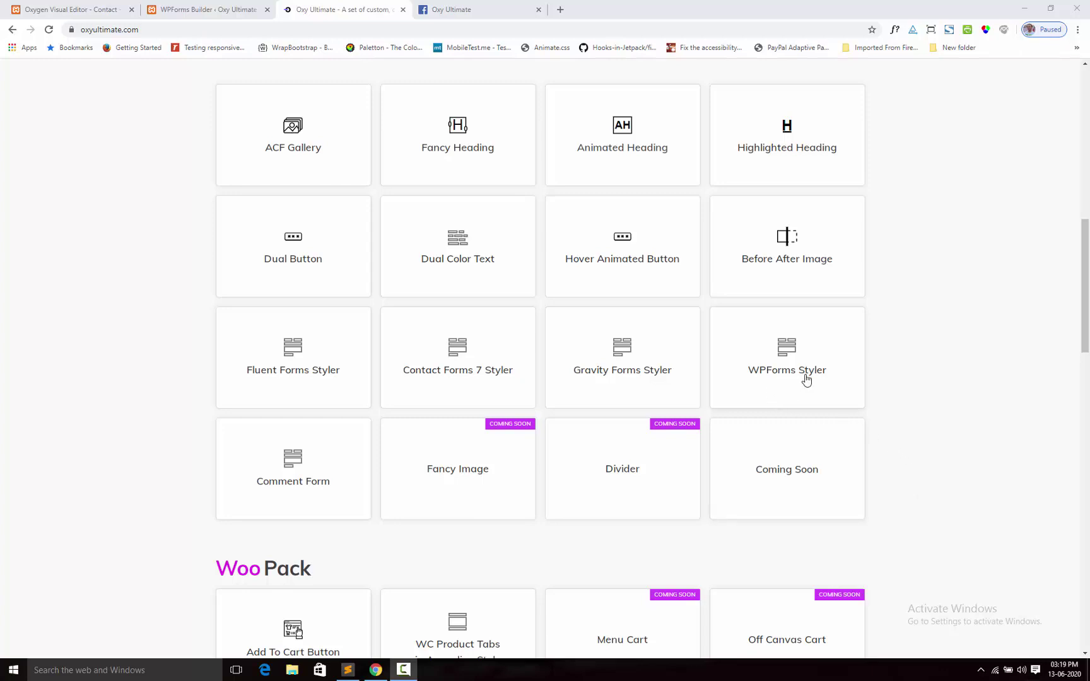
Step: Switch to the WPForms Builder tab editing the Simple Contact Form
click(187, 10)
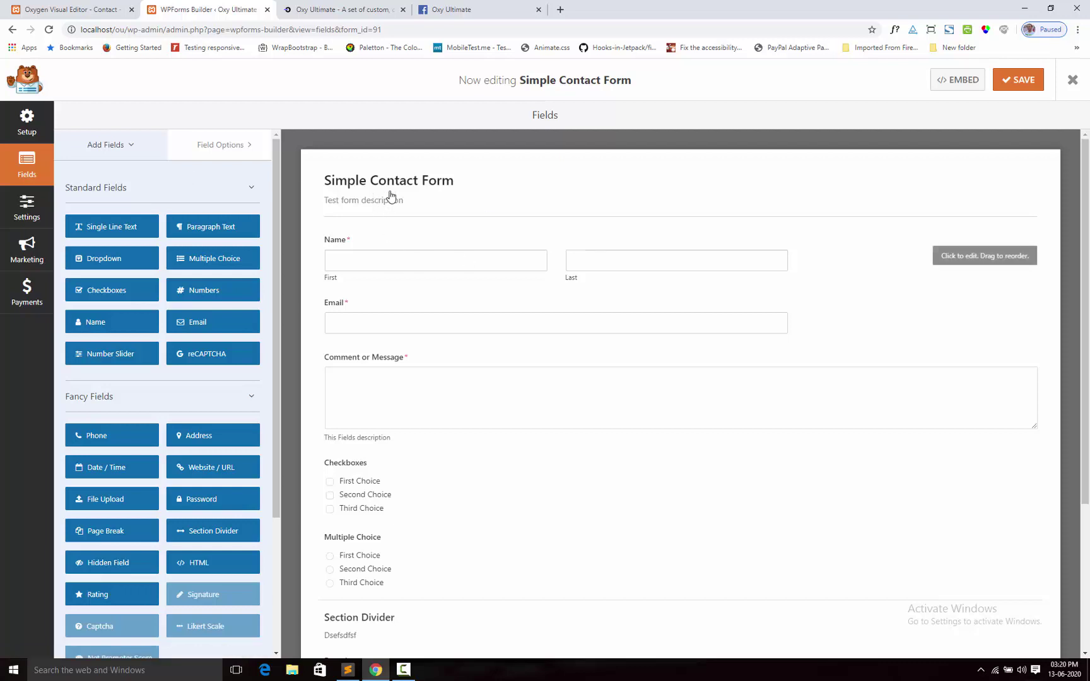
scroll(595, 268, down, 3)
scroll(630, 435, up, 3)
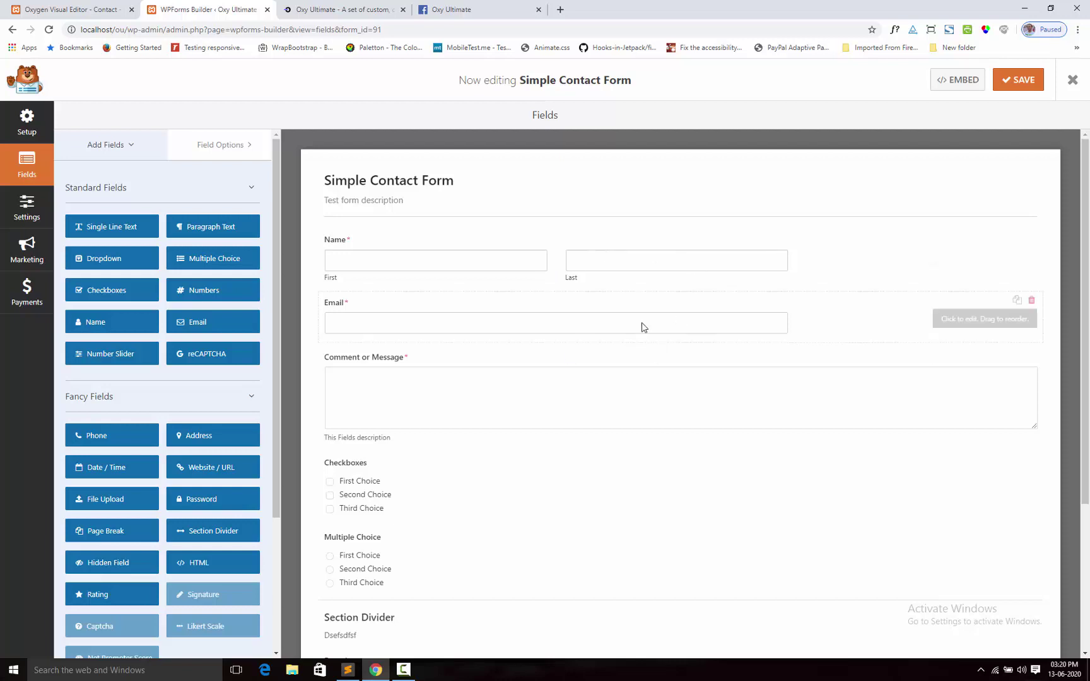
Step: In the Visual Editor, drag an Oxy Ultimate WPForms Styler element into the empty contact page section
click(108, 14)
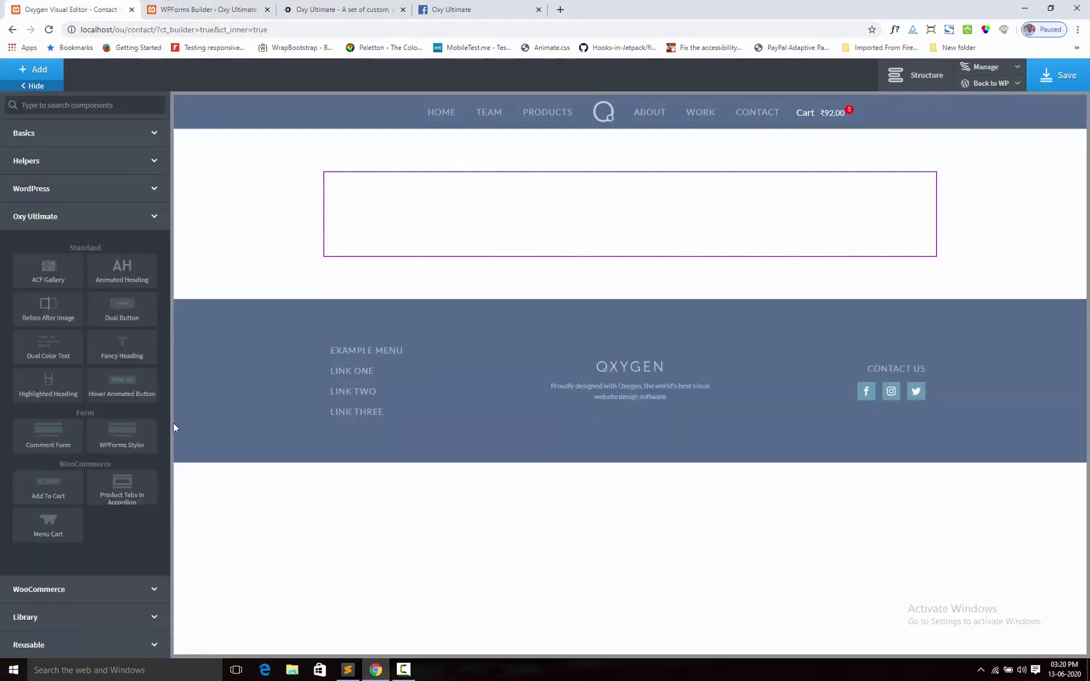
click(129, 445)
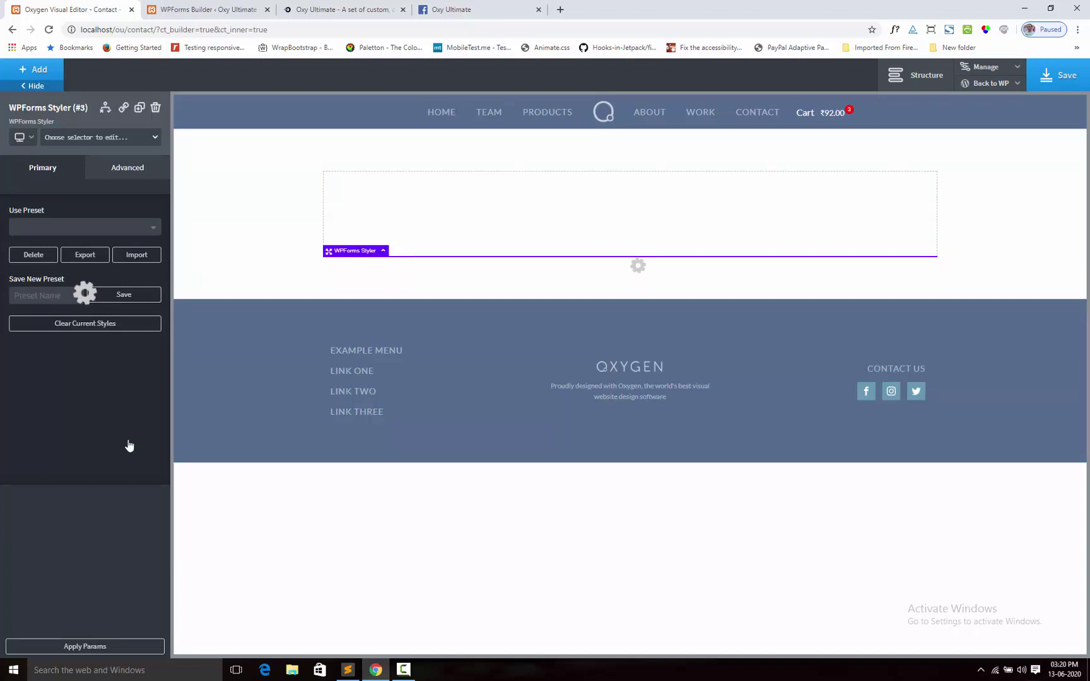
drag(328, 251, 368, 203)
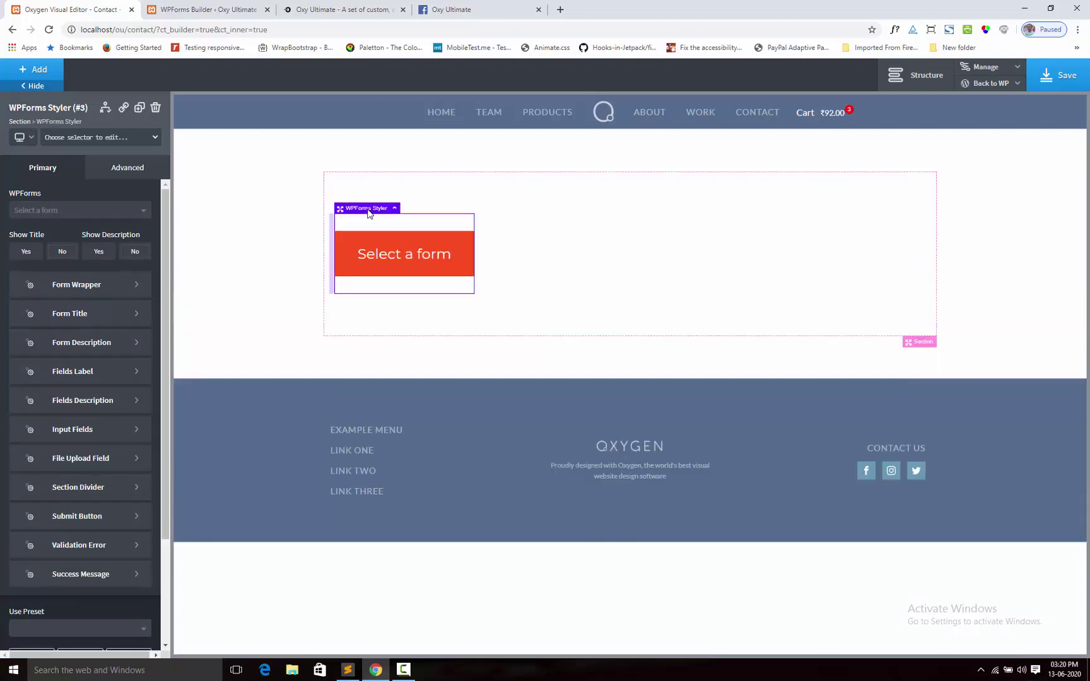
Step: Choose Simple Contact Form in the styler and set Show Title and Show Description to Yes
click(82, 218)
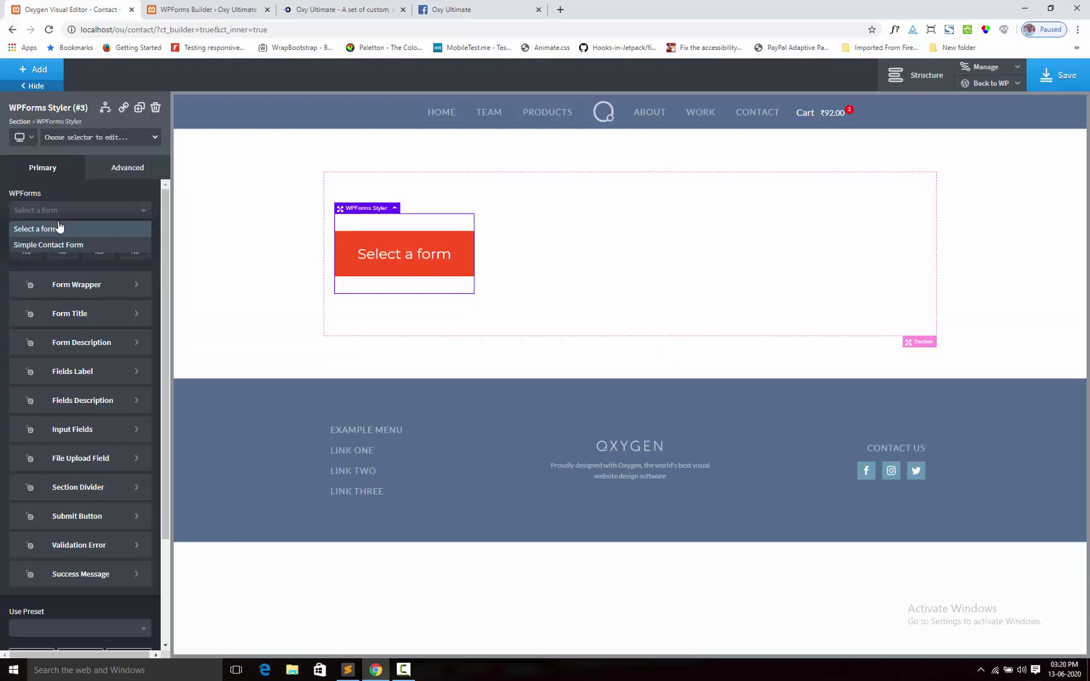
click(60, 246)
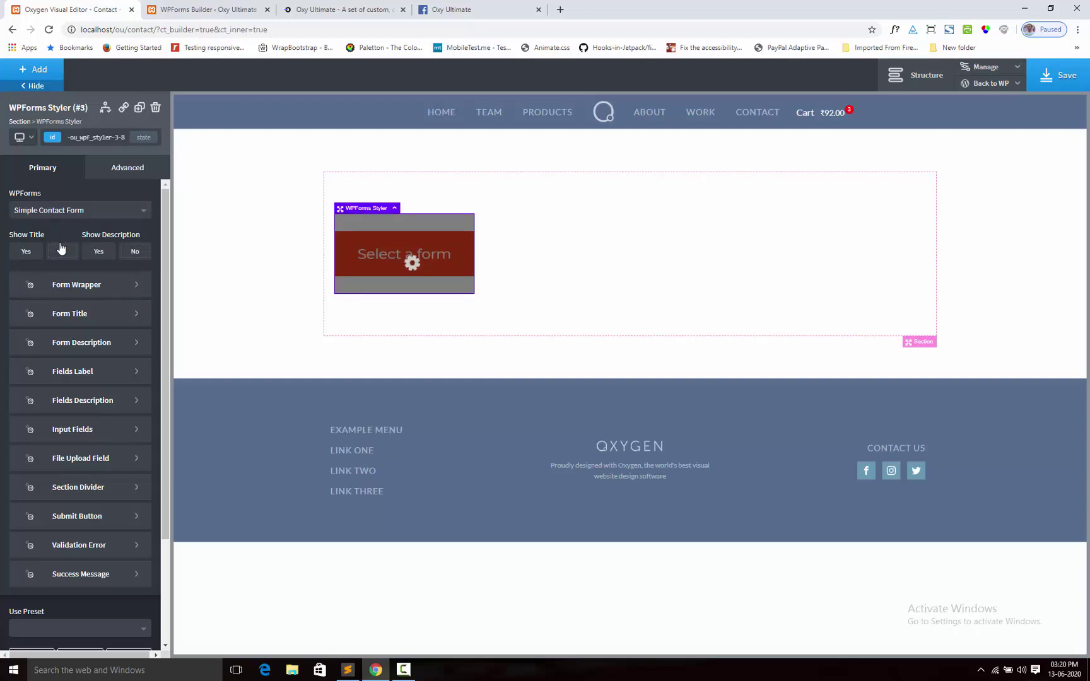
scroll(498, 328, down, 5)
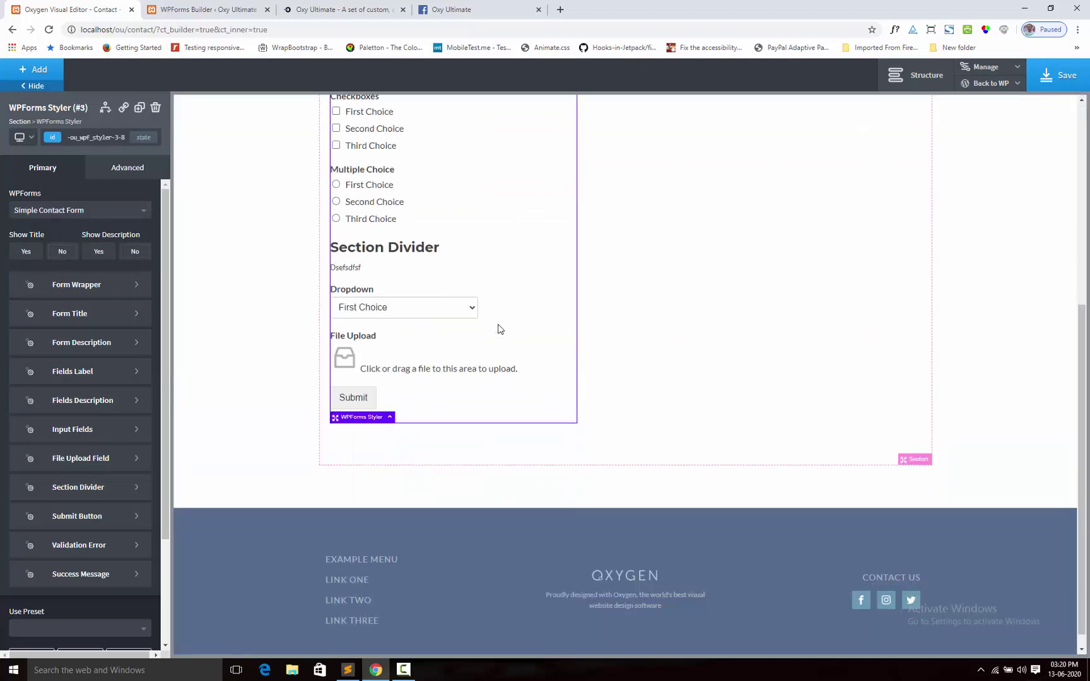
scroll(498, 329, up, 5)
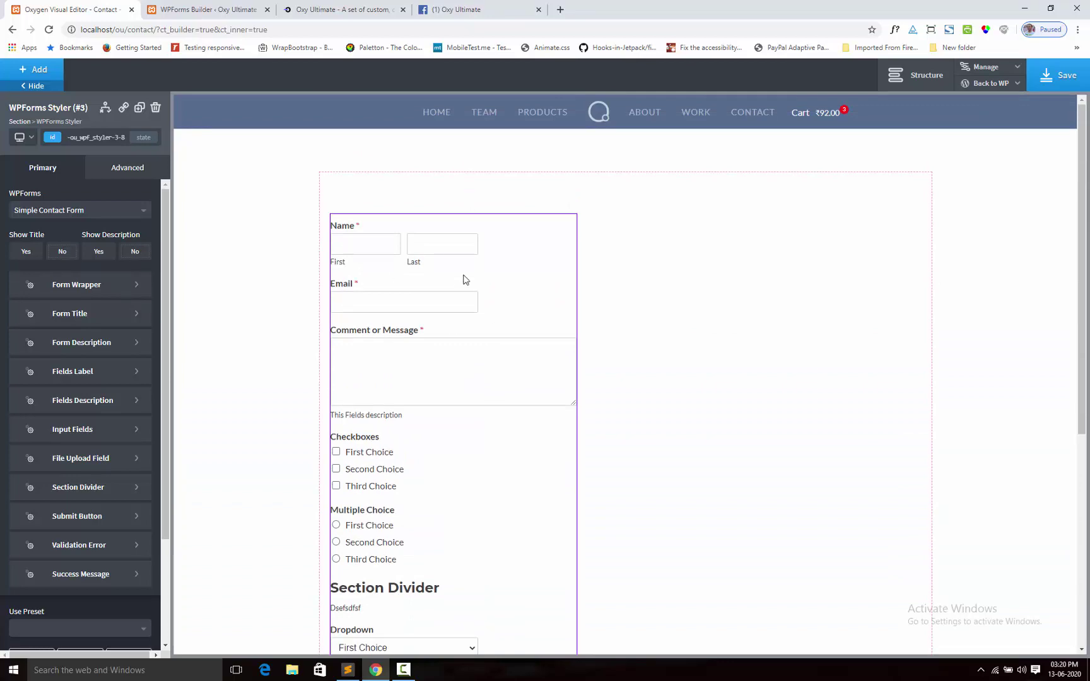
scroll(479, 334, down, 1)
scroll(496, 394, down, 4)
scroll(495, 393, up, 5)
click(27, 254)
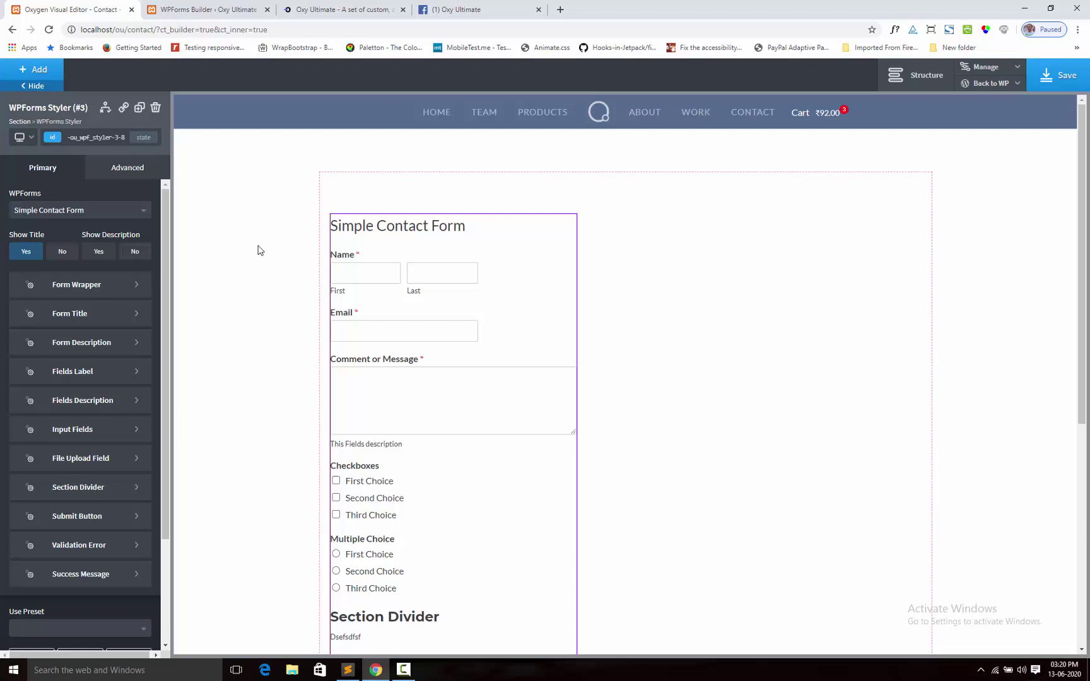
click(104, 253)
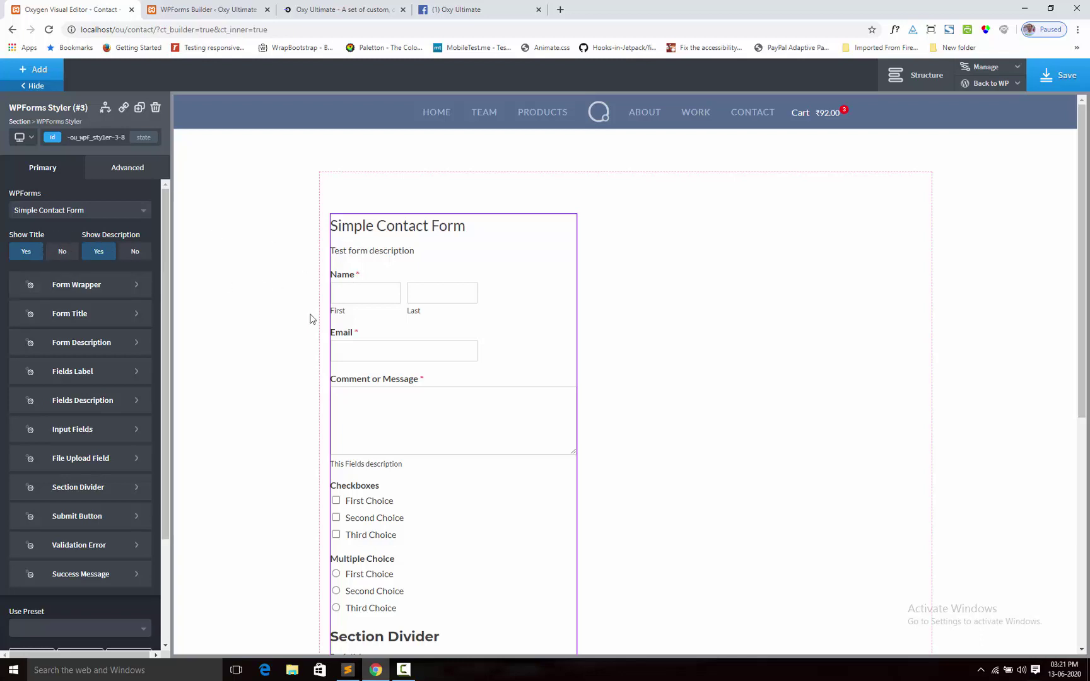
Step: Set the styler element's width to 700 under Advanced > Size & Spacing
click(78, 289)
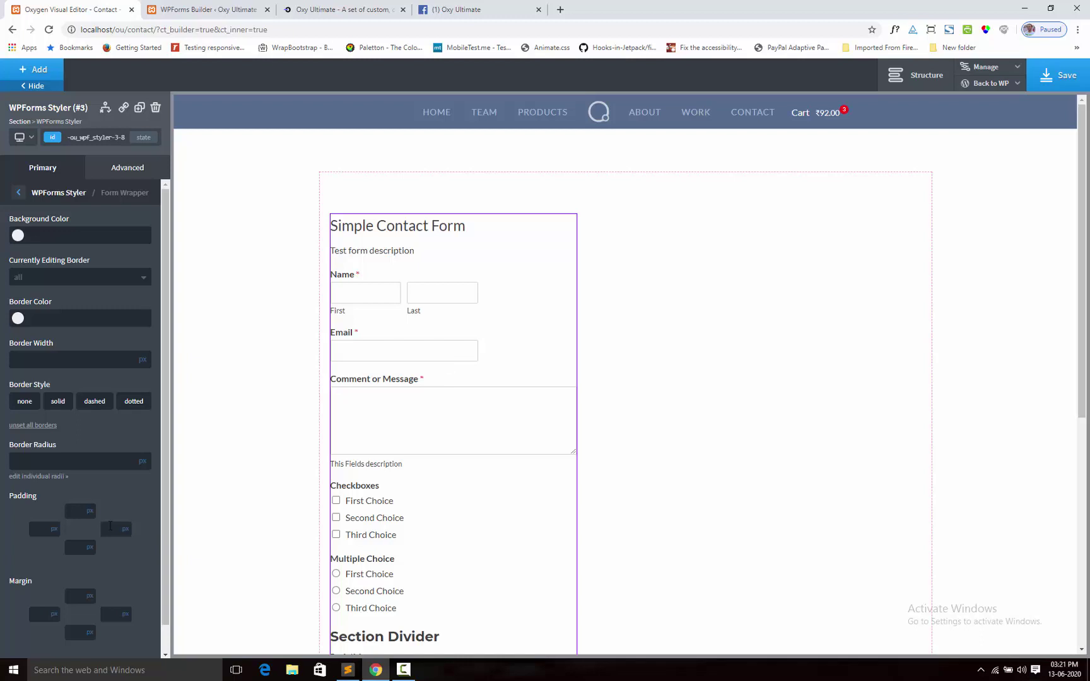
scroll(80, 409, down, 1)
scroll(108, 539, up, 1)
click(50, 193)
click(127, 168)
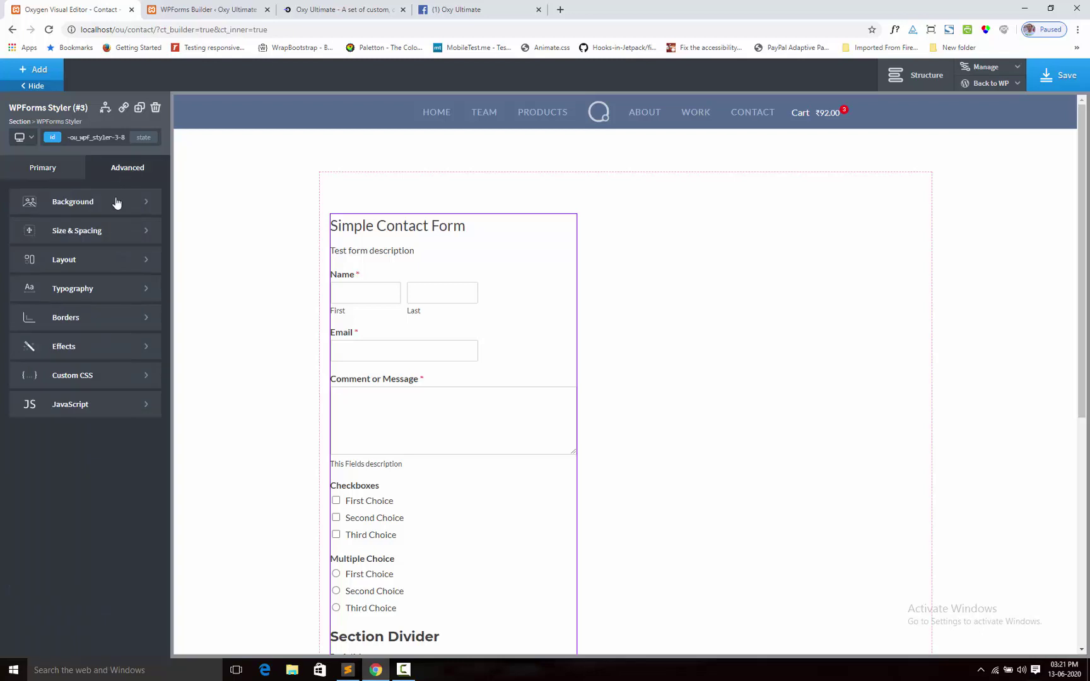
click(91, 234)
click(27, 320)
text(700)
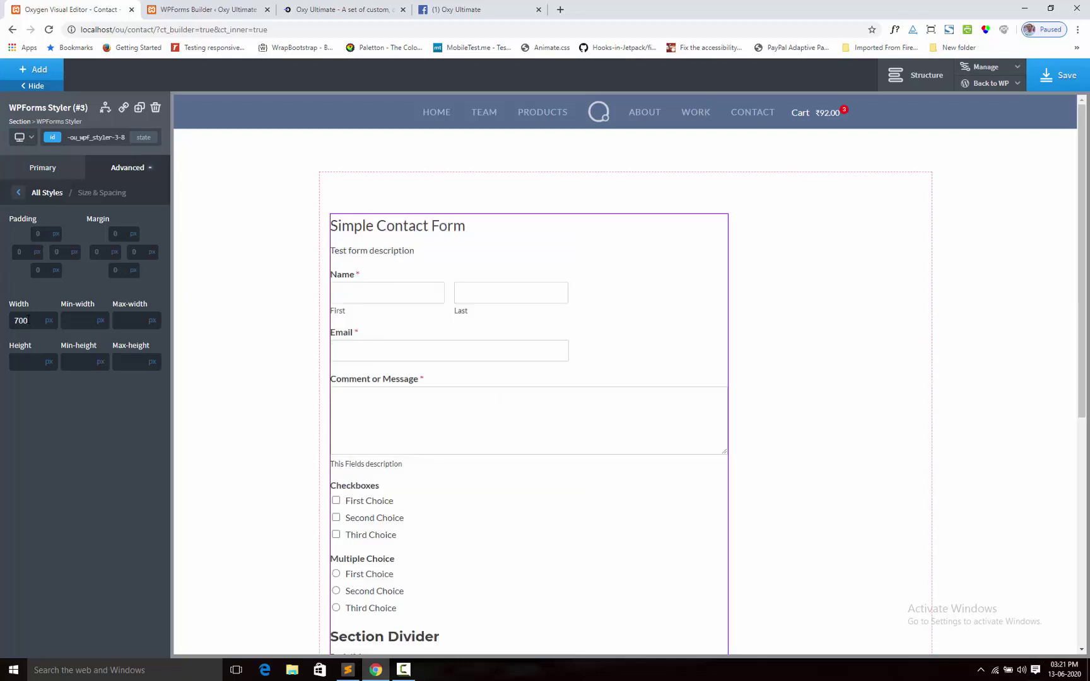
Step: Set the left and right margins to auto to centre the form
click(115, 252)
click(116, 264)
click(151, 252)
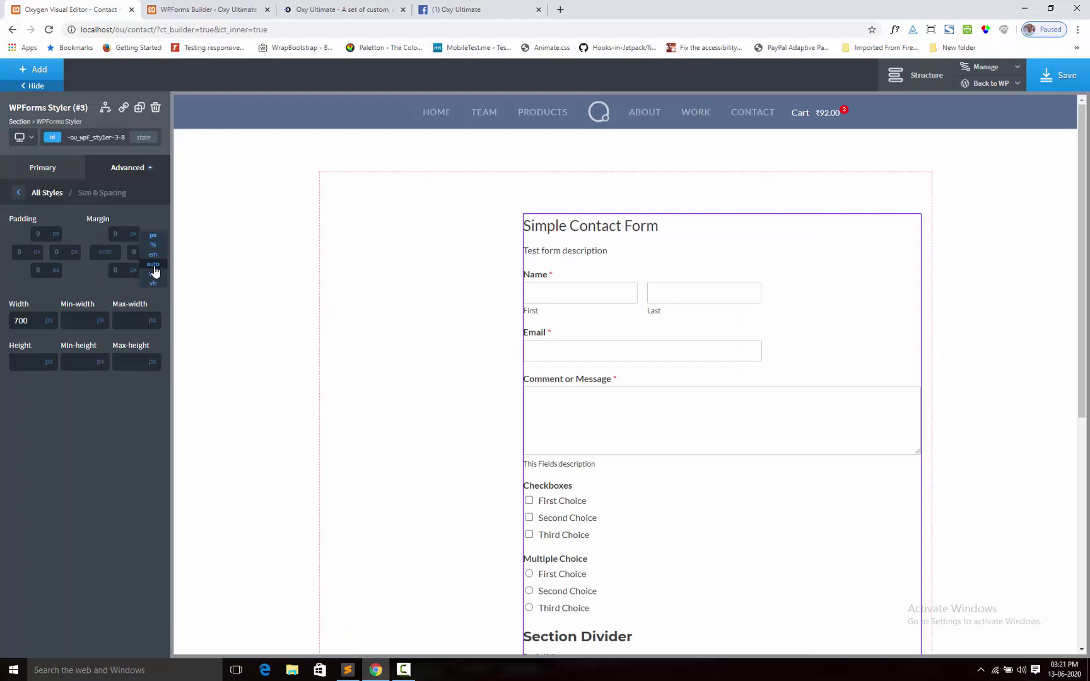
click(152, 264)
scroll(677, 353, down, 5)
scroll(676, 355, up, 5)
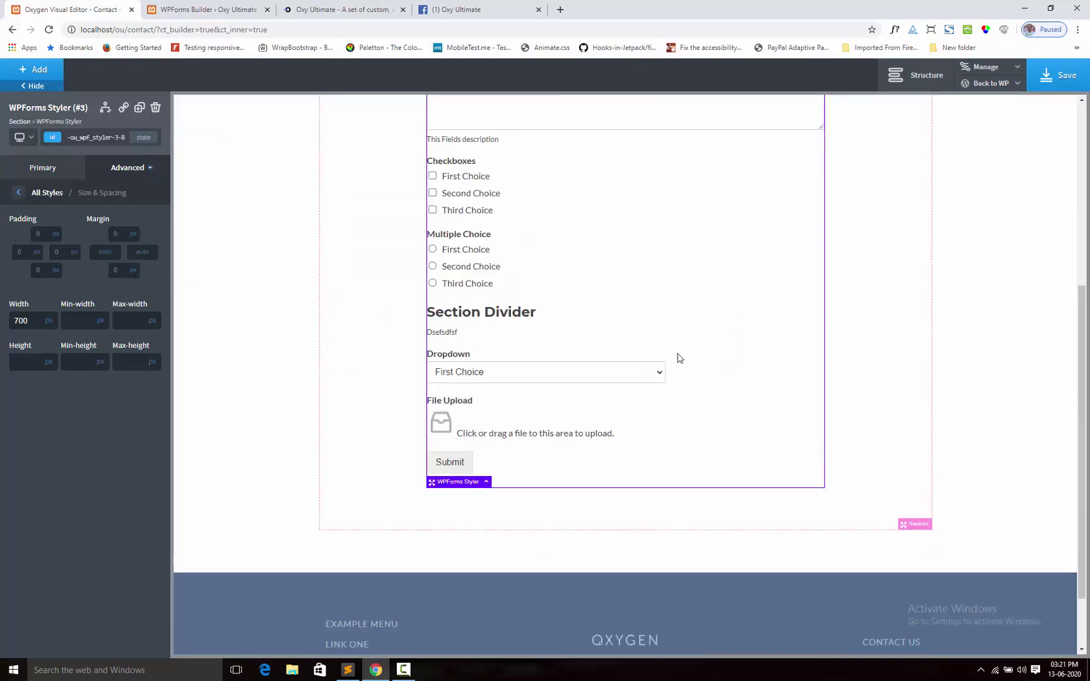
click(41, 195)
Step: Give the form wrapper a light grey #eaeaea background colour
click(48, 178)
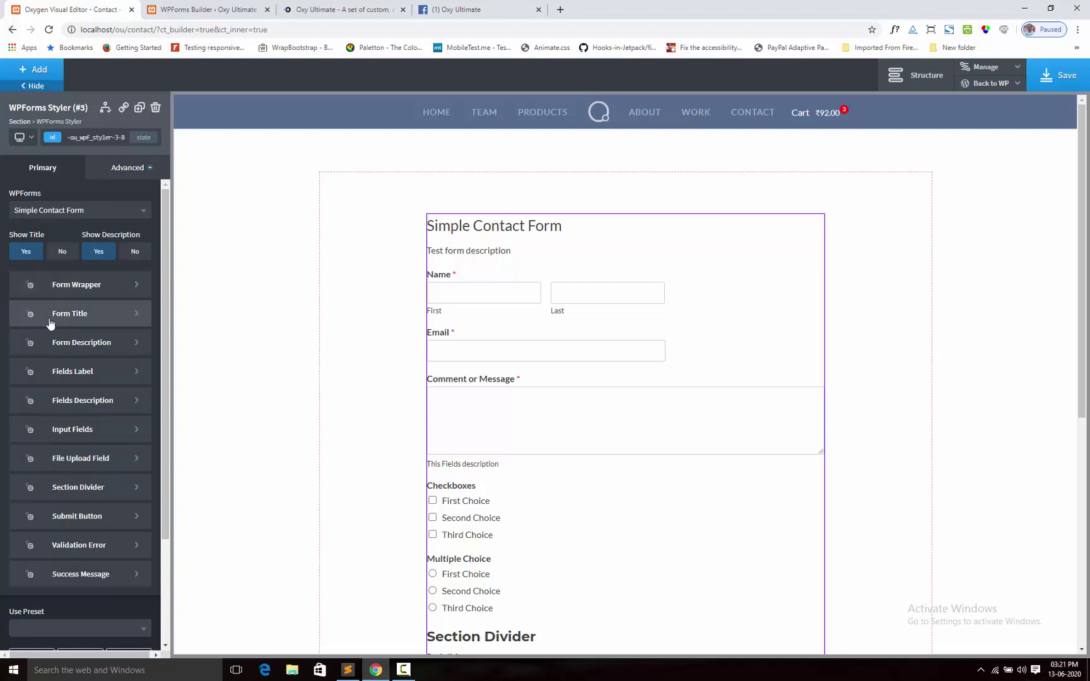
click(69, 297)
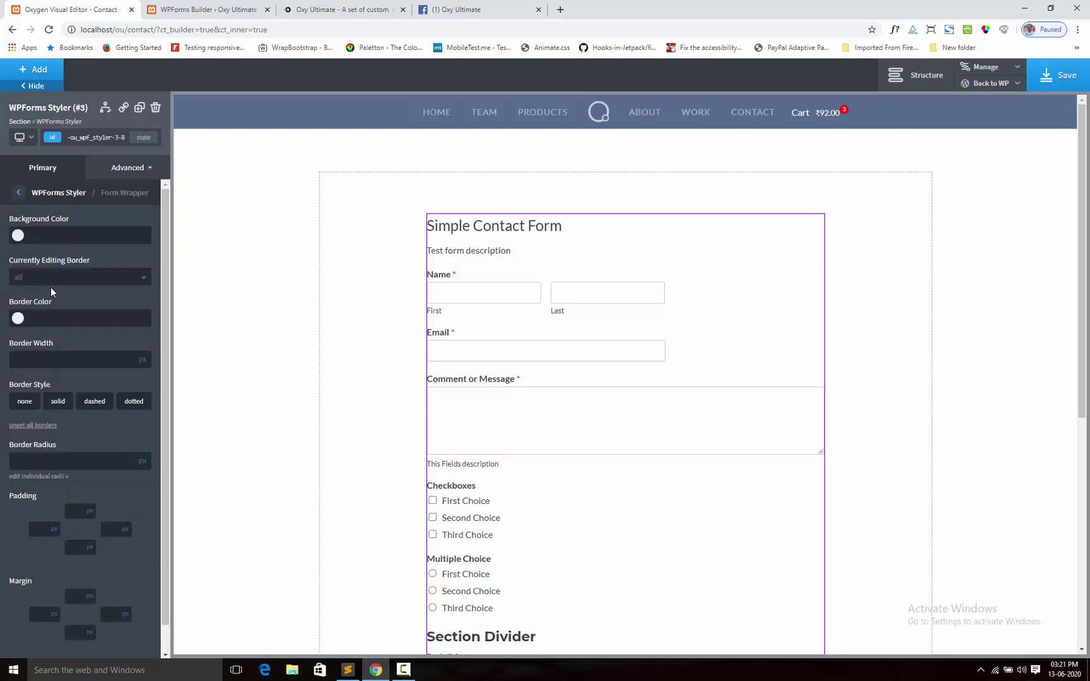
click(18, 237)
click(17, 258)
click(109, 221)
Step: Give the form wrapper a 5 px solid #bababa border
click(17, 318)
click(17, 356)
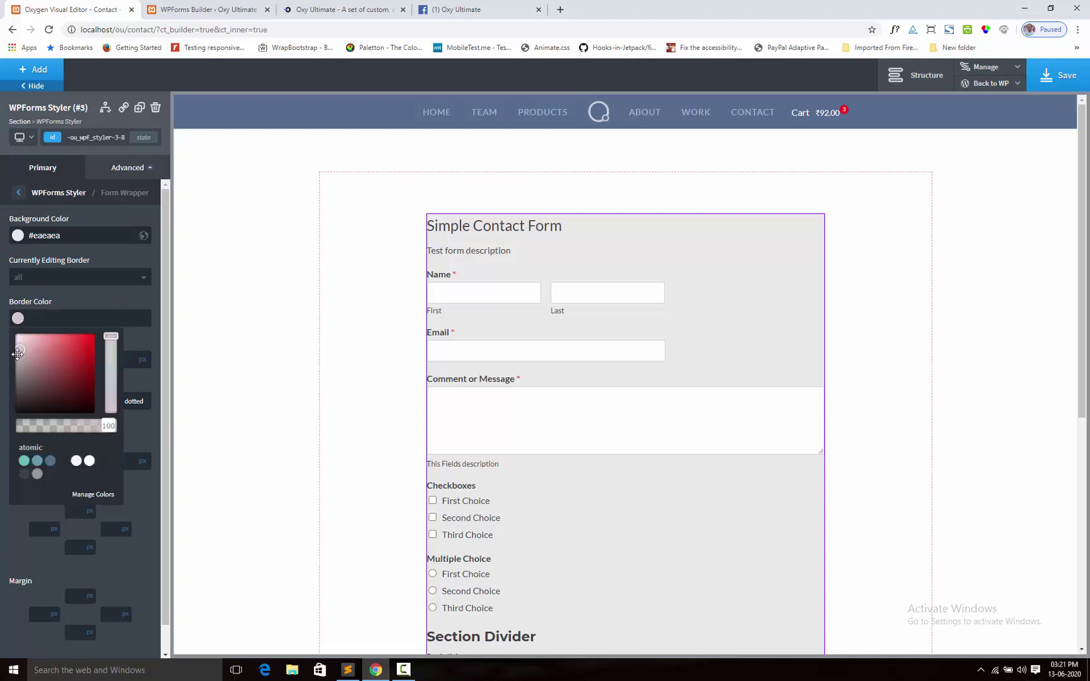
click(76, 315)
click(57, 402)
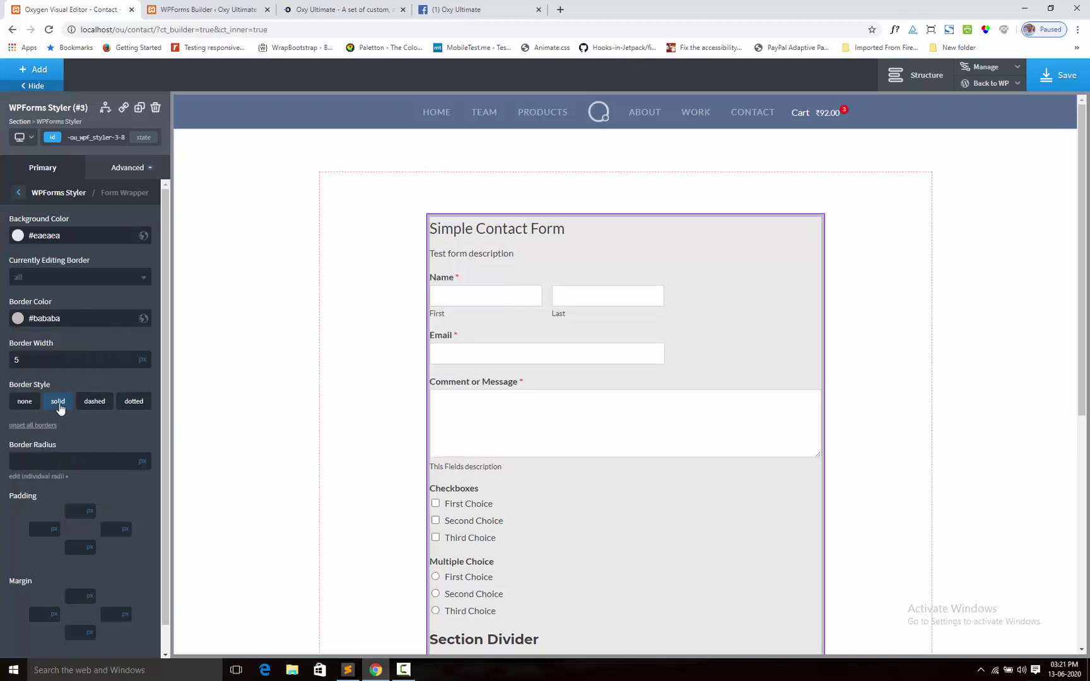
Step: Apply 40 px padding to all four sides of the form wrapper
scroll(681, 354, down, 5)
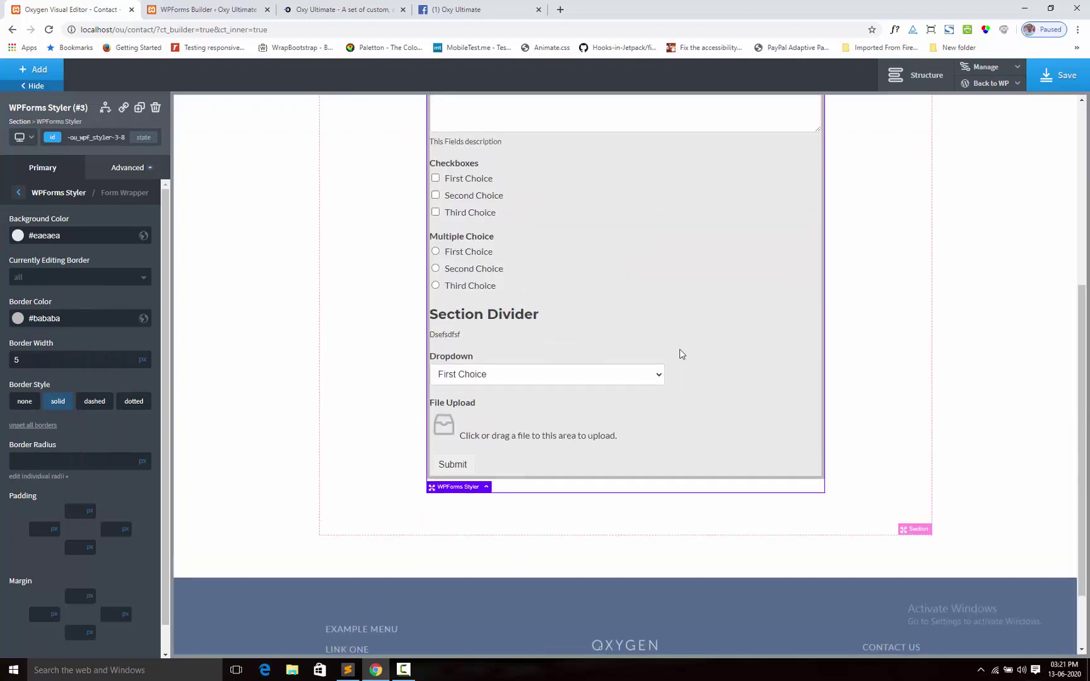
scroll(679, 352, up, 2)
scroll(90, 492, down, 1)
click(69, 482)
text(40)
click(73, 535)
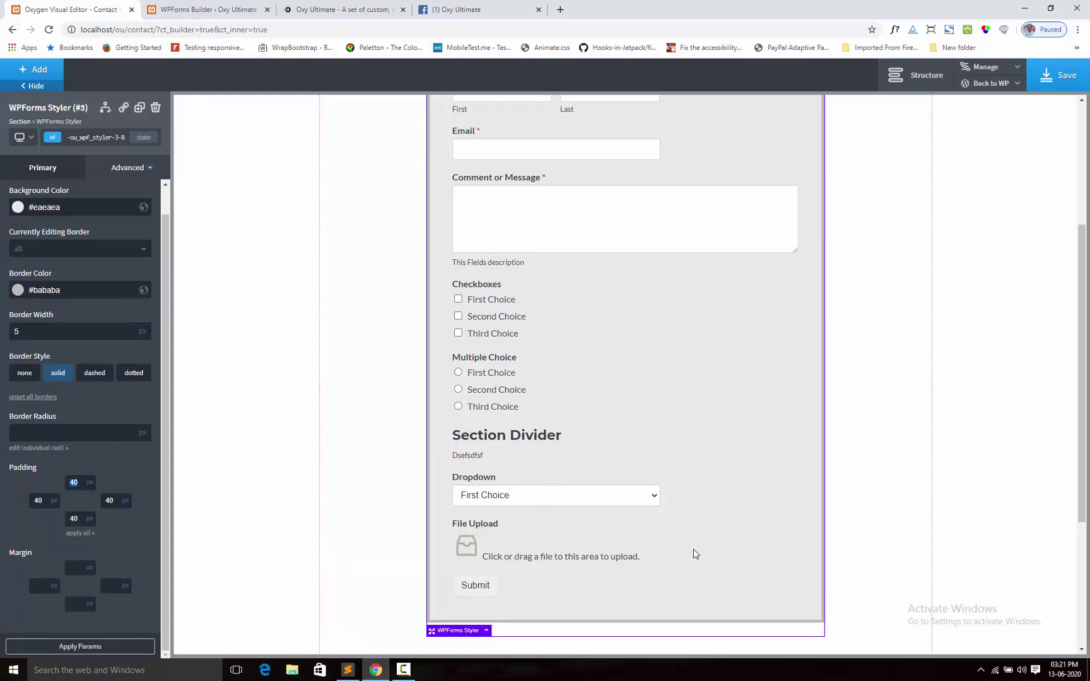
scroll(611, 423, down, 5)
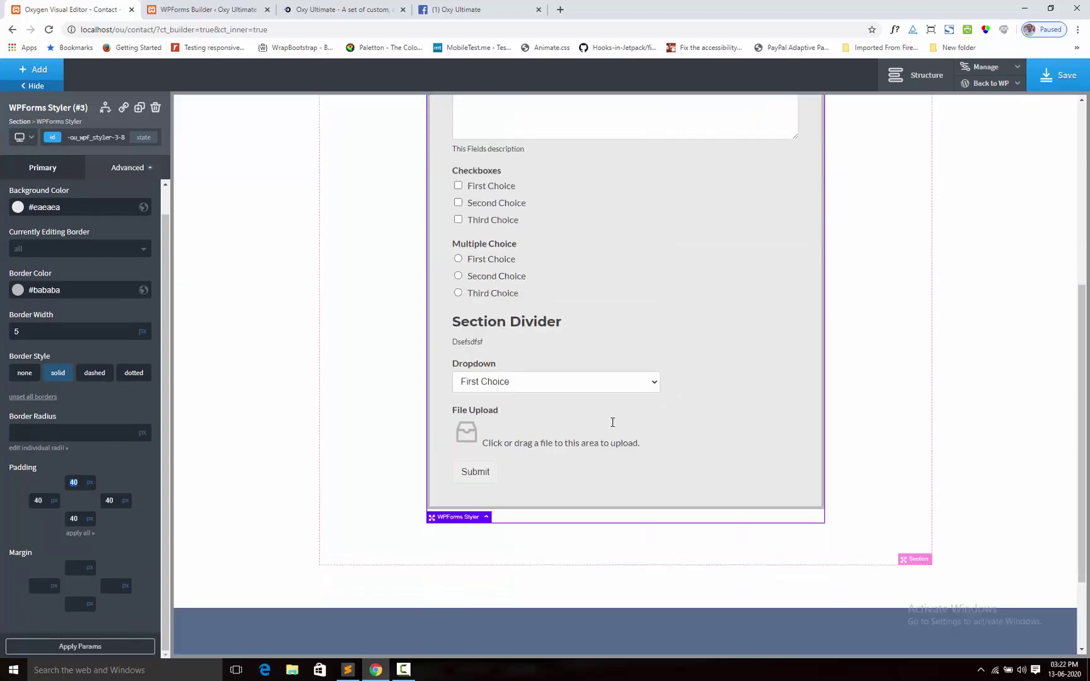
scroll(613, 422, up, 5)
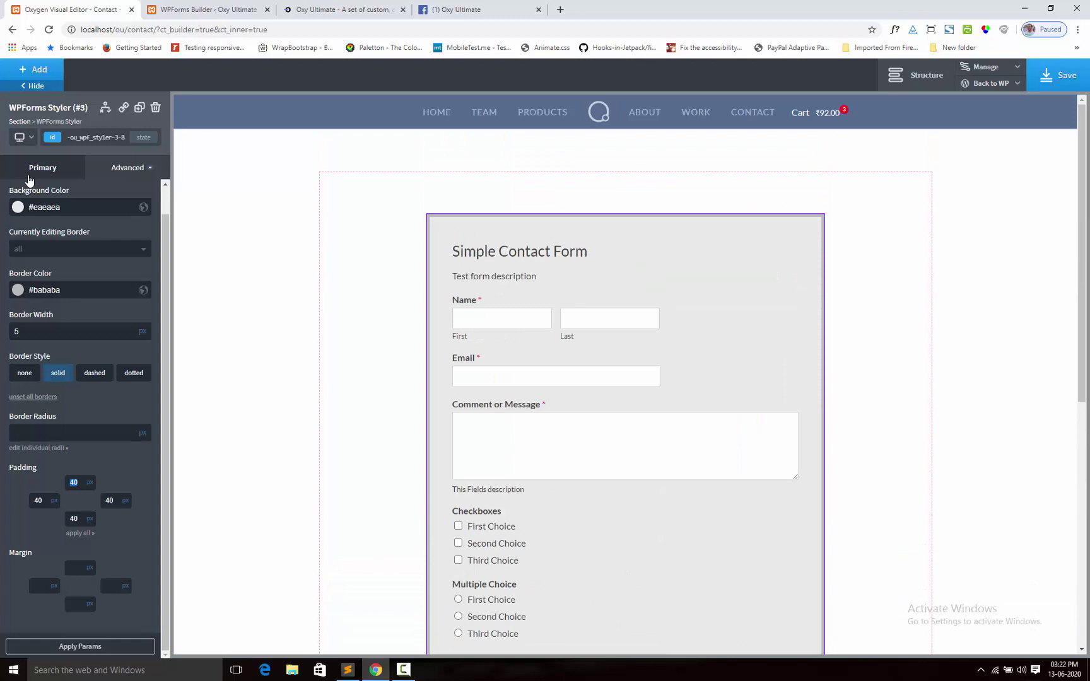
scroll(33, 239, up, 1)
Step: Colour the form title bright red #fc1414
click(19, 193)
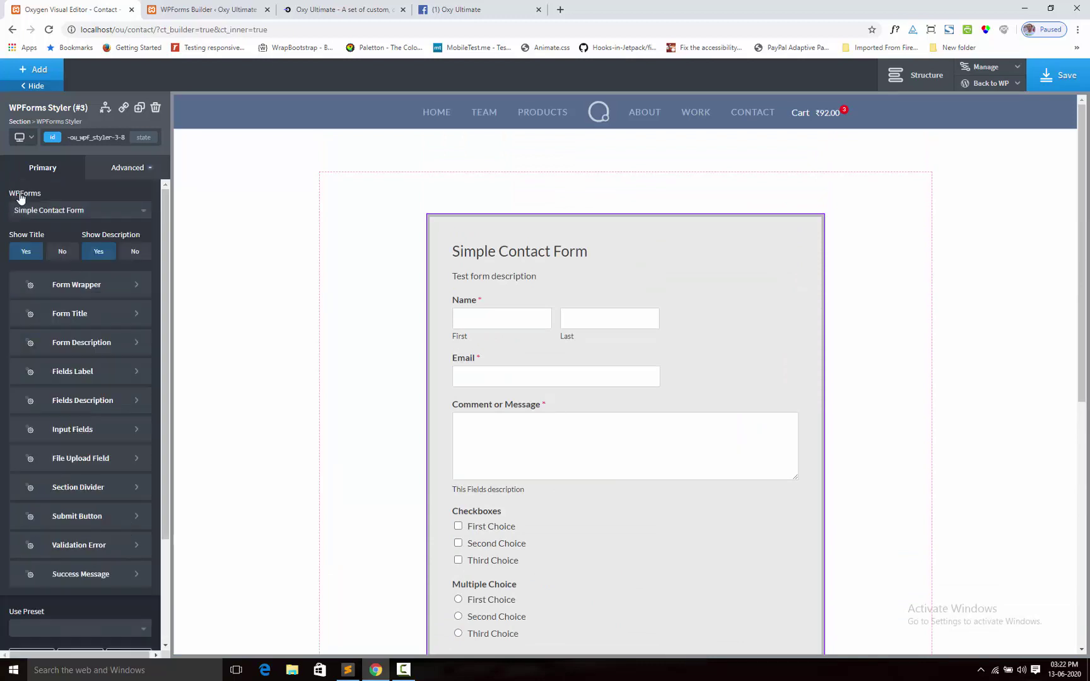
click(88, 320)
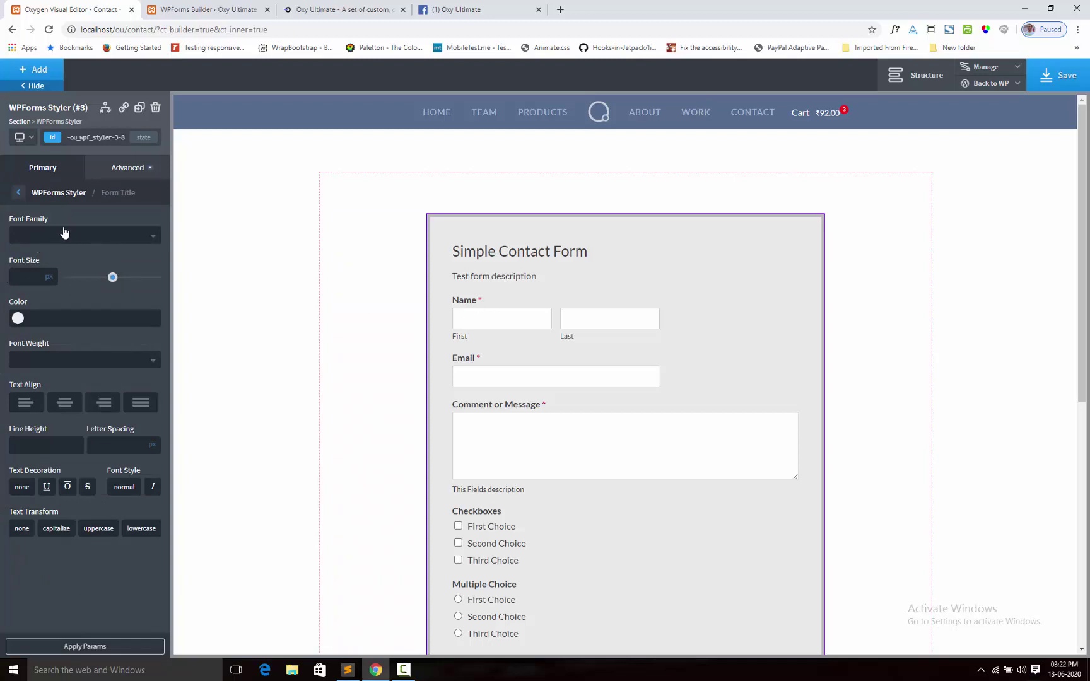
click(29, 312)
mouse_move(33, 371)
mouse_down()
mouse_move(26, 349)
mouse_move(20, 364)
mouse_up()
drag(90, 356, 94, 335)
click(128, 282)
Step: Make the form description light grey #8e8989 and enlarge its font size
click(18, 193)
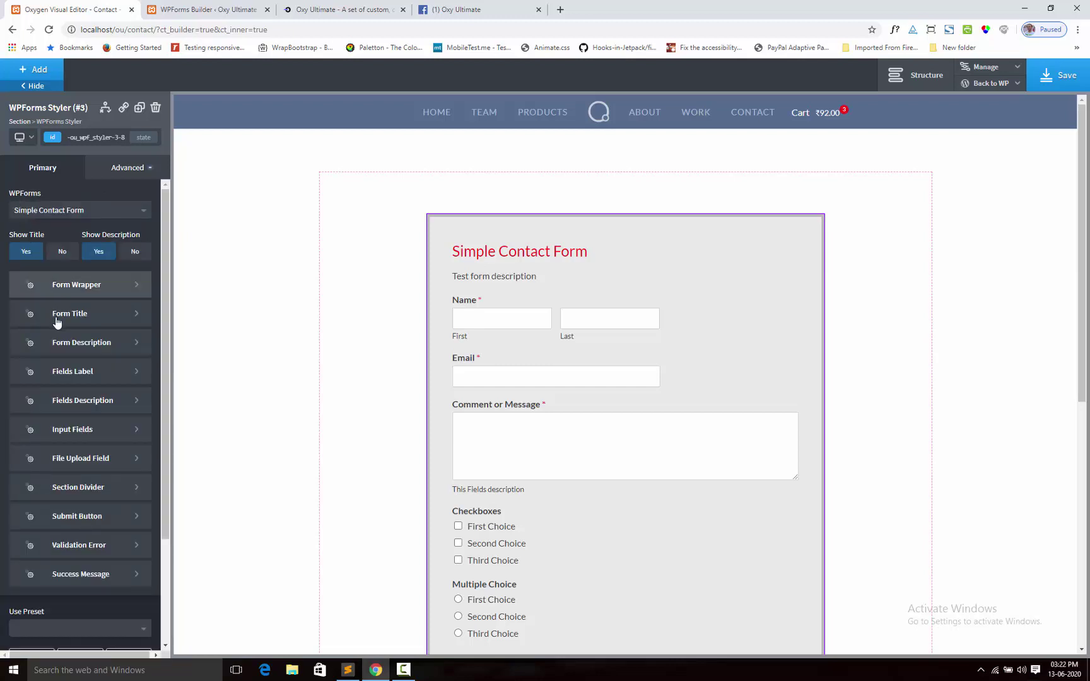
click(107, 346)
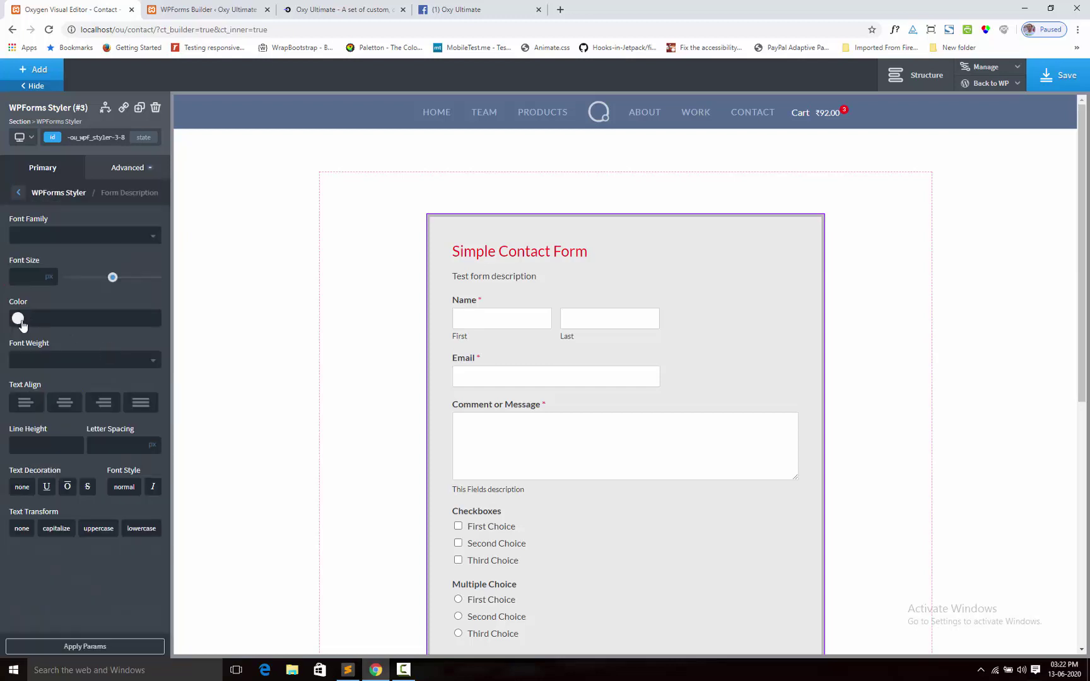
click(18, 318)
mouse_move(25, 345)
mouse_down()
mouse_move(19, 378)
mouse_move(20, 370)
mouse_up()
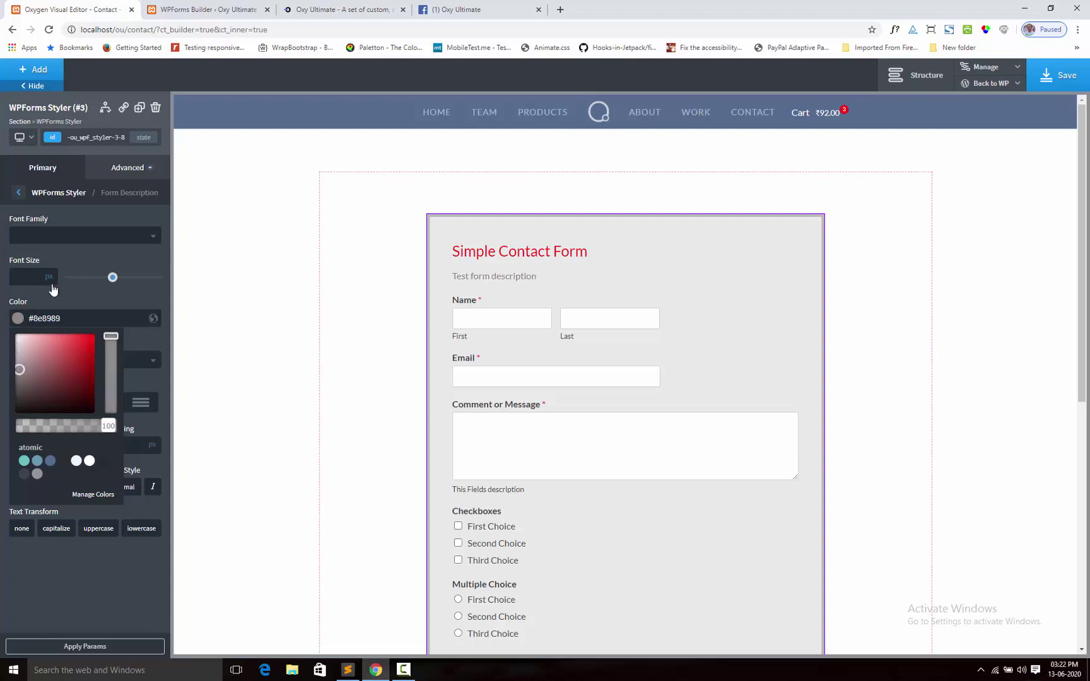
click(81, 287)
click(80, 282)
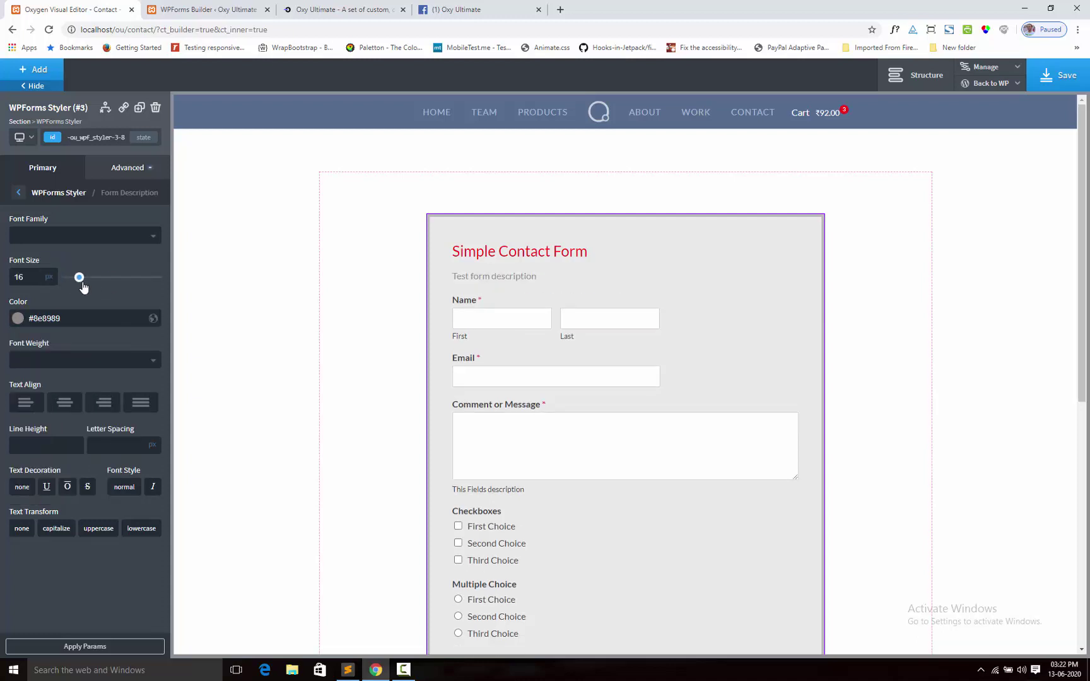
drag(82, 283, 86, 278)
Step: Set the field labels to 16 px and grey #828080
click(19, 195)
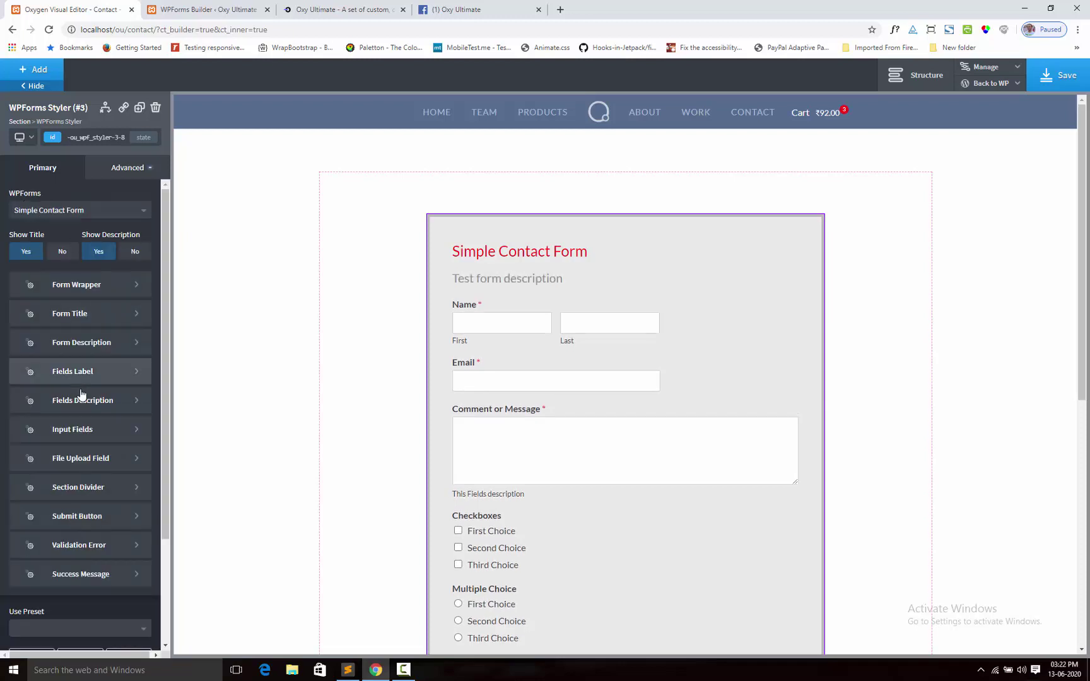
click(91, 373)
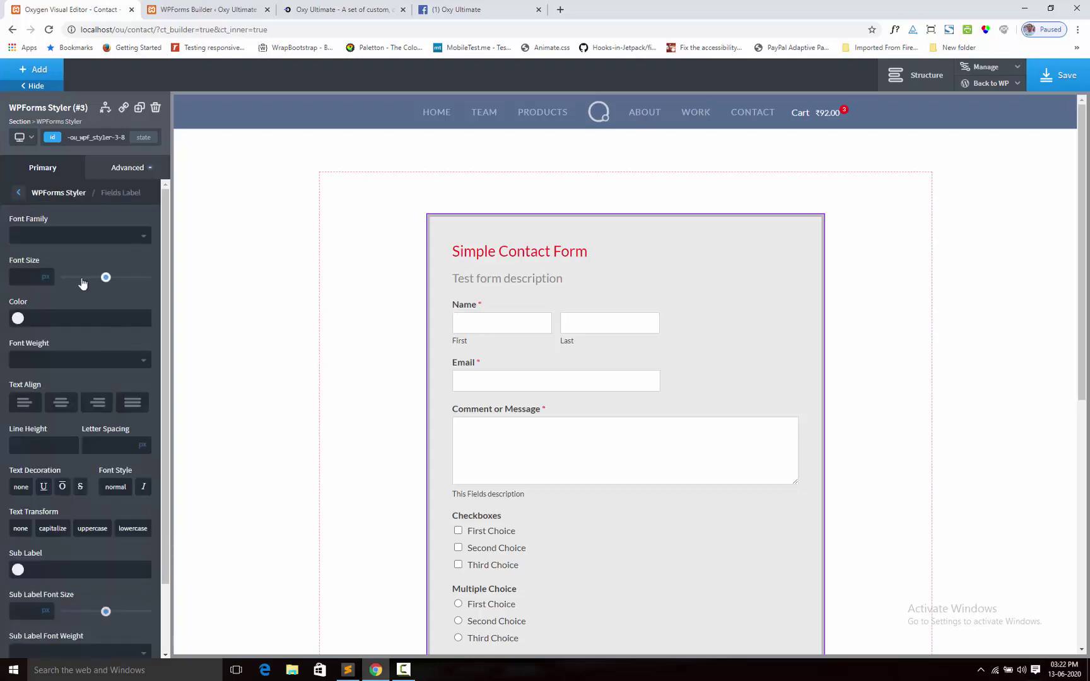
drag(81, 280, 75, 278)
click(17, 318)
drag(25, 361, 18, 373)
click(105, 300)
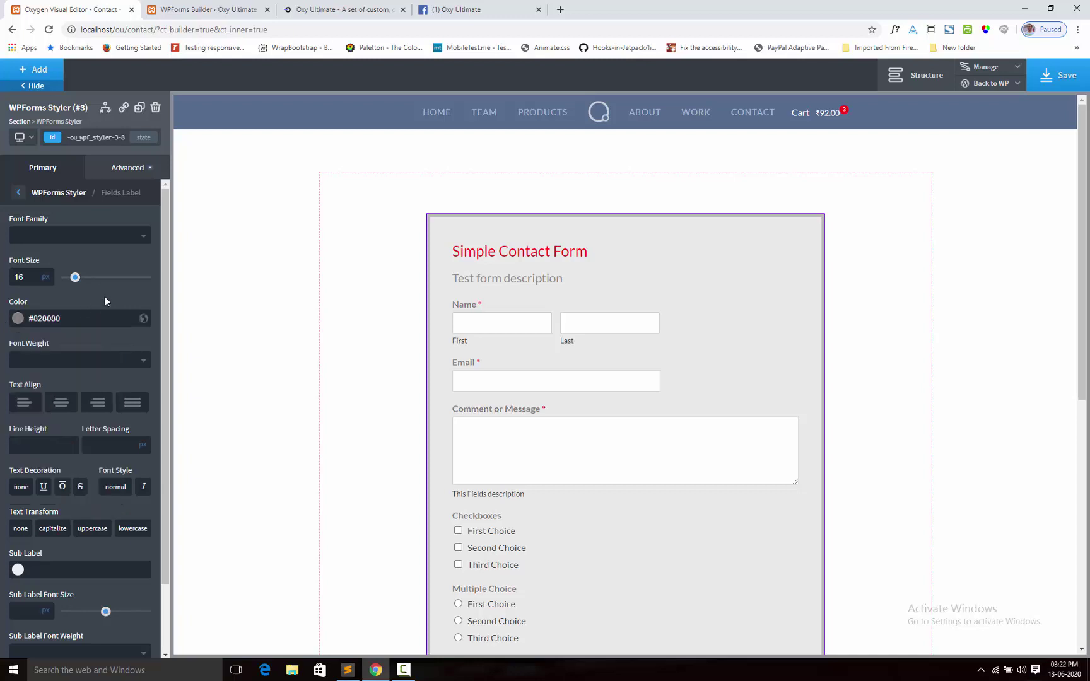
Step: Make the First and Last sub-labels red #f20000, 13 px and uppercase
scroll(105, 286, down, 2)
scroll(684, 419, down, 2)
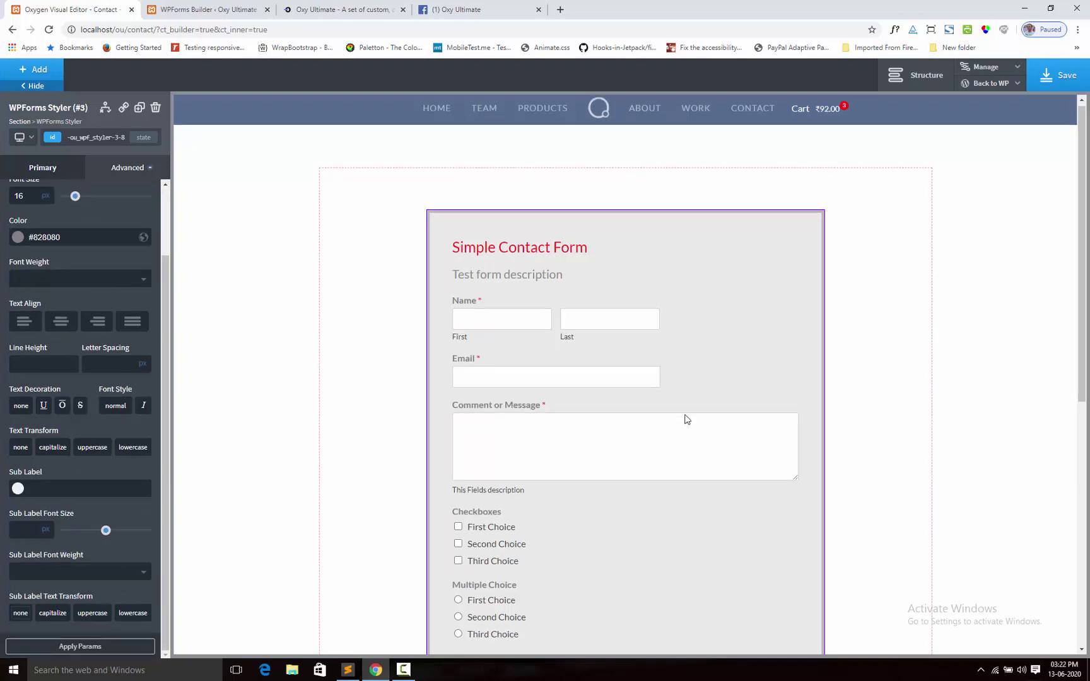
scroll(686, 420, down, 2)
scroll(686, 419, up, 4)
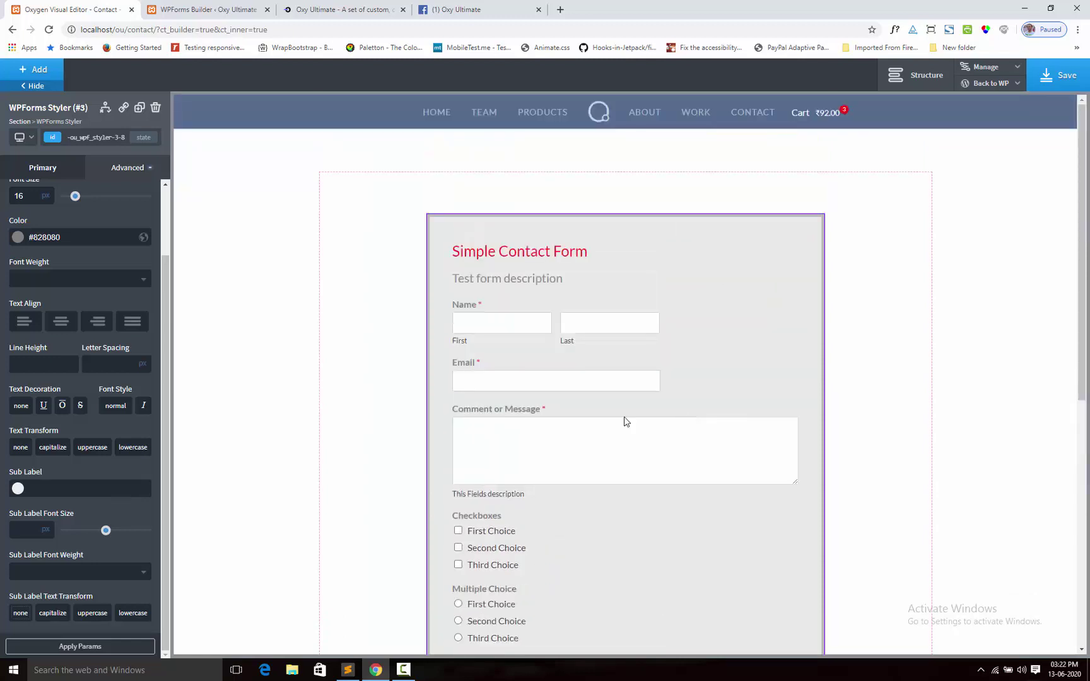
click(17, 489)
click(74, 511)
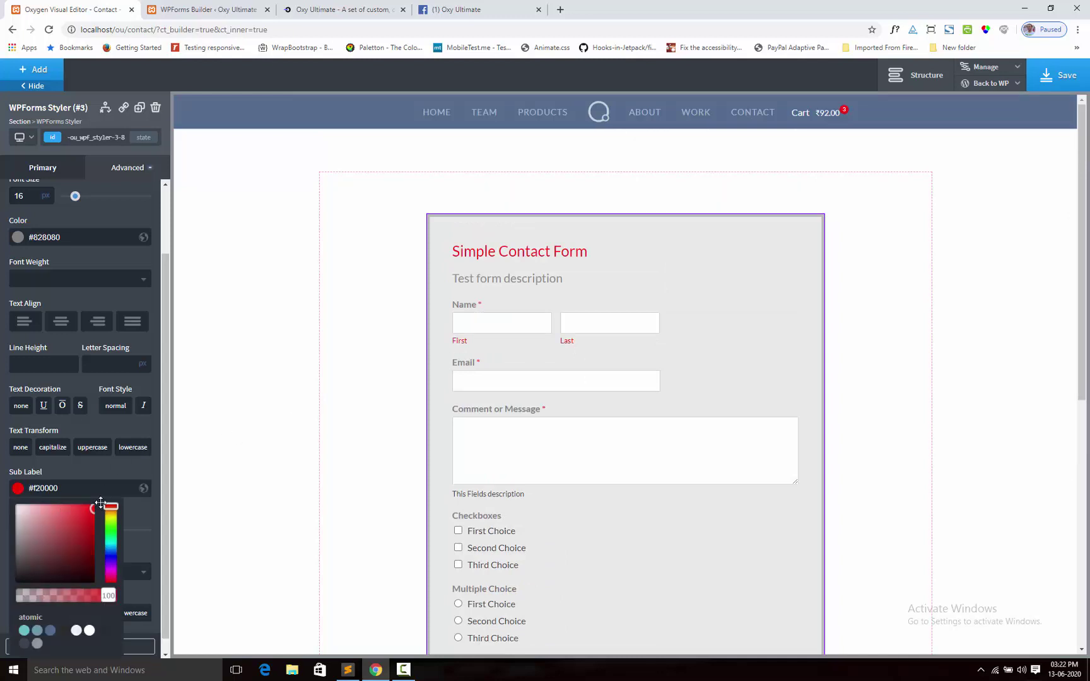
click(145, 473)
drag(105, 530, 76, 535)
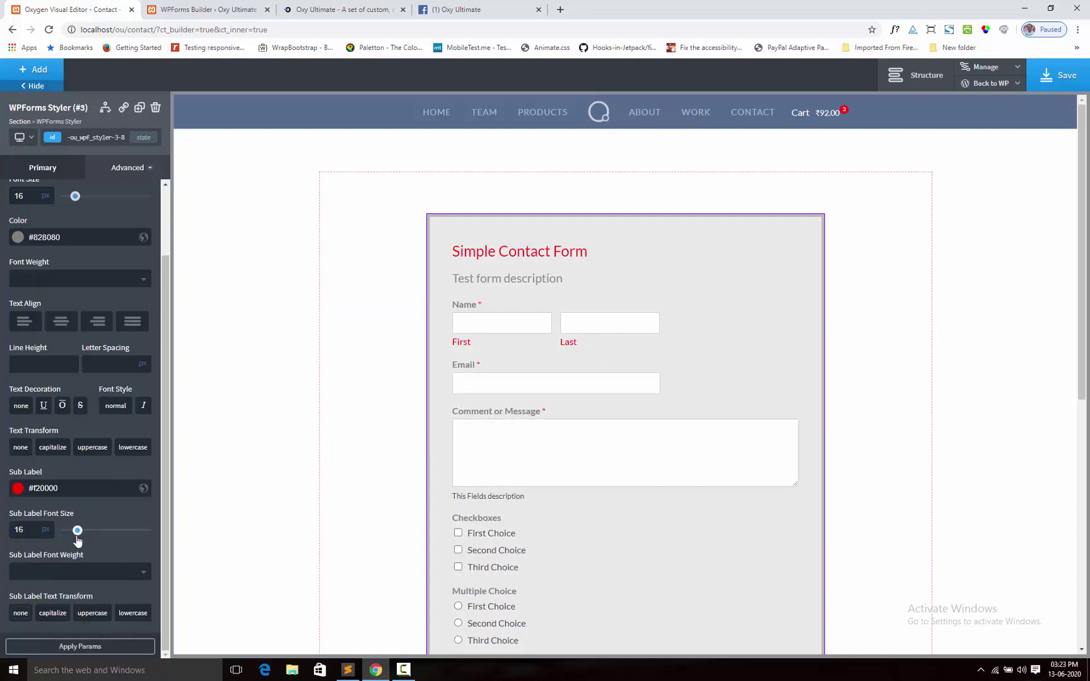
click(93, 614)
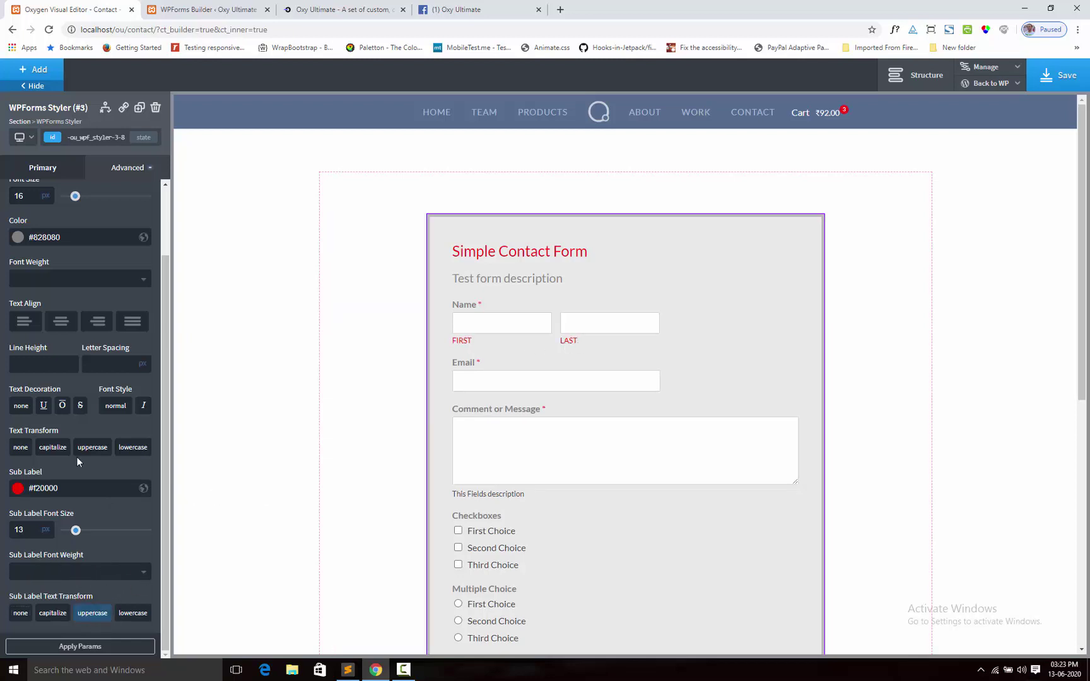
scroll(77, 457, up, 2)
Step: Colour the field descriptions pale grey #afafaf and add a small top padding
click(19, 193)
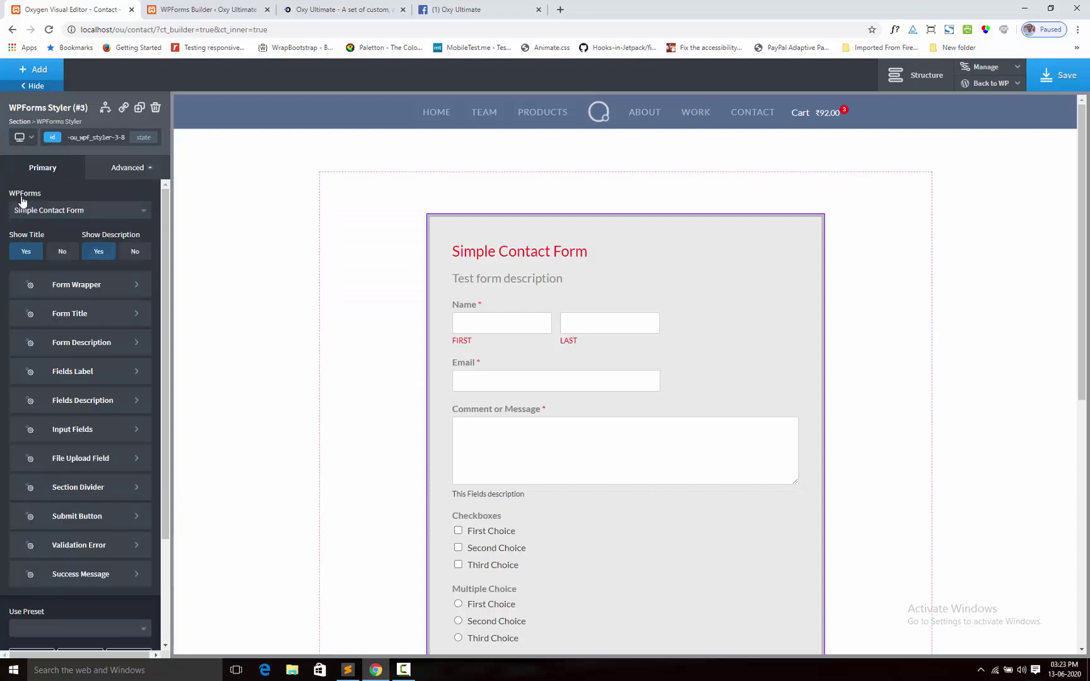
click(93, 410)
scroll(644, 353, down, 2)
click(18, 319)
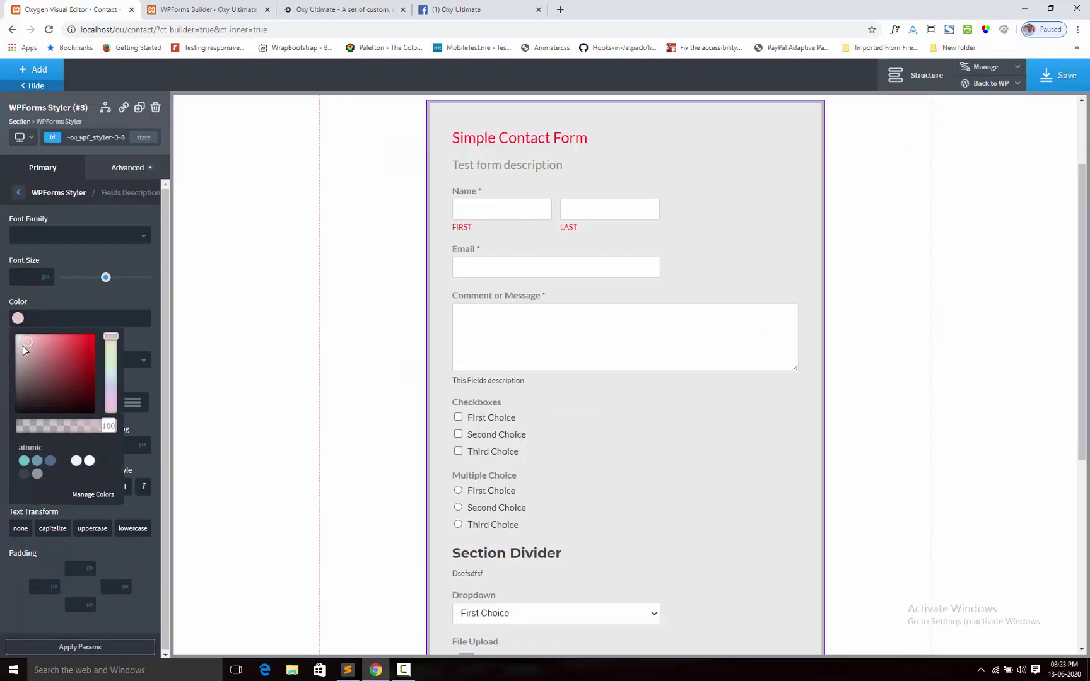
drag(22, 346, 10, 359)
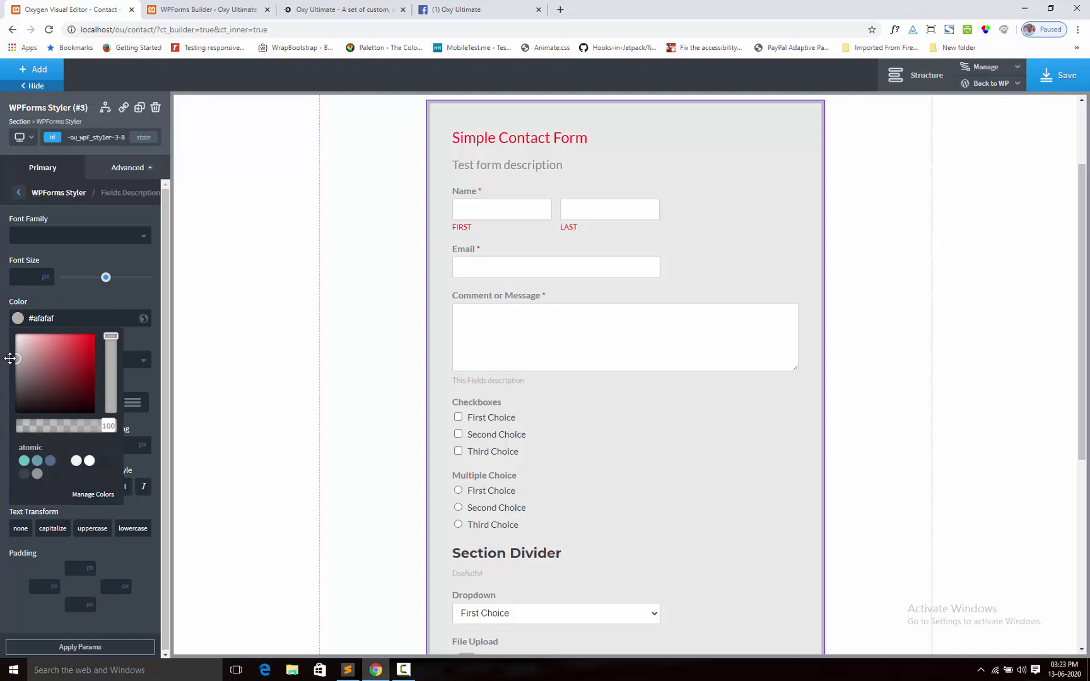
click(80, 296)
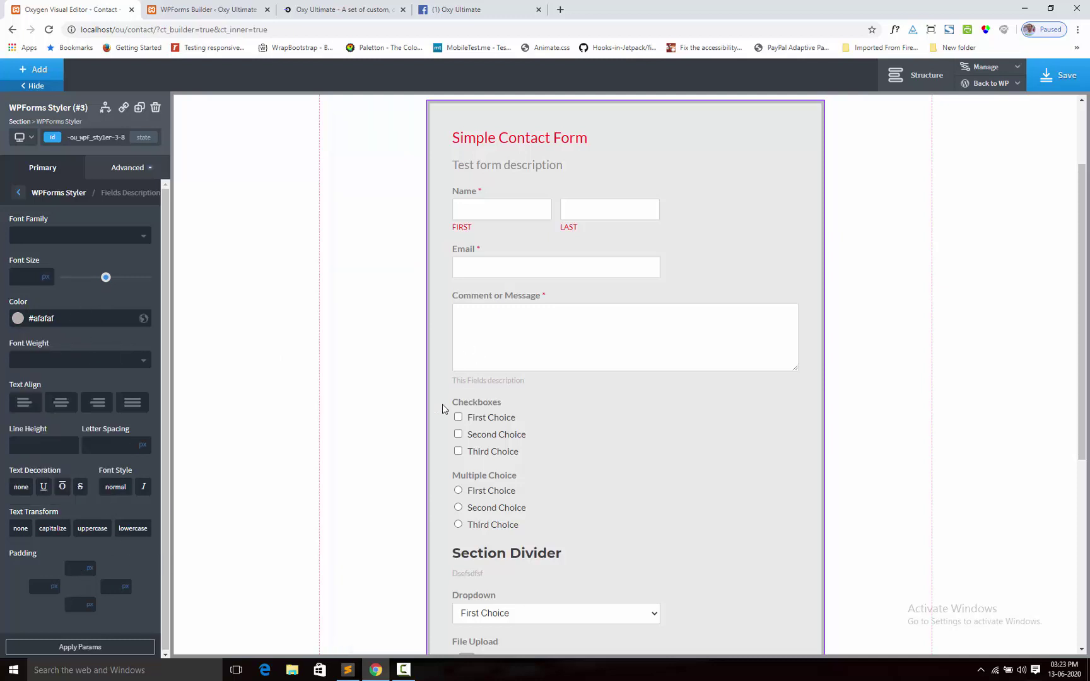
click(81, 569)
text(6)
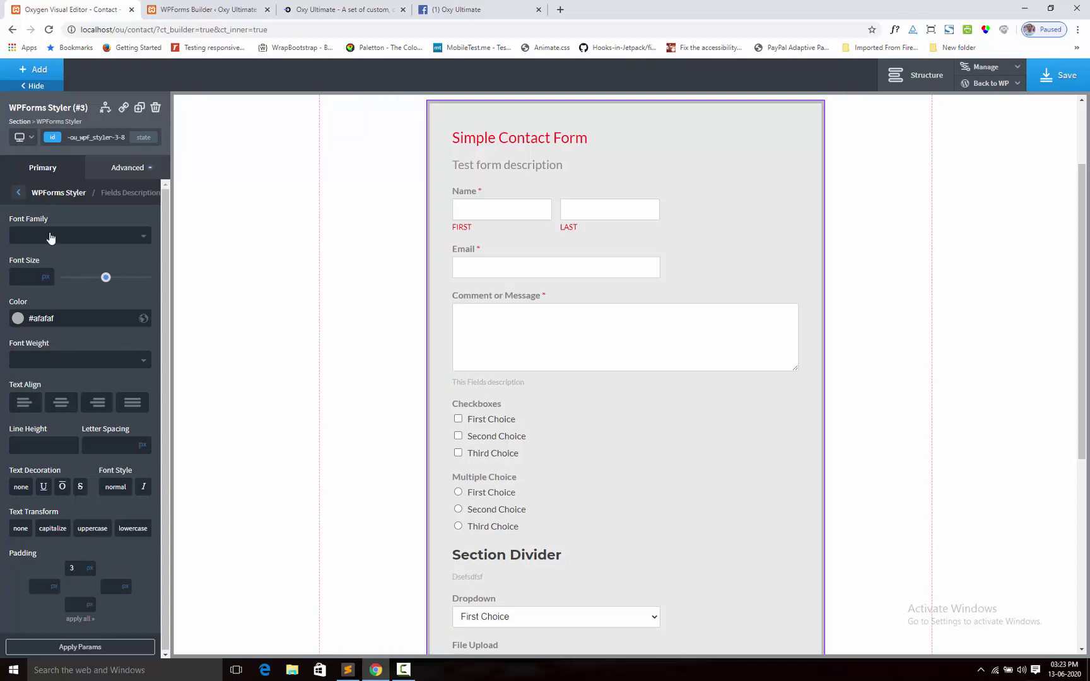
Step: Colour the required-field asterisks pale pink #f2b5b5
click(18, 200)
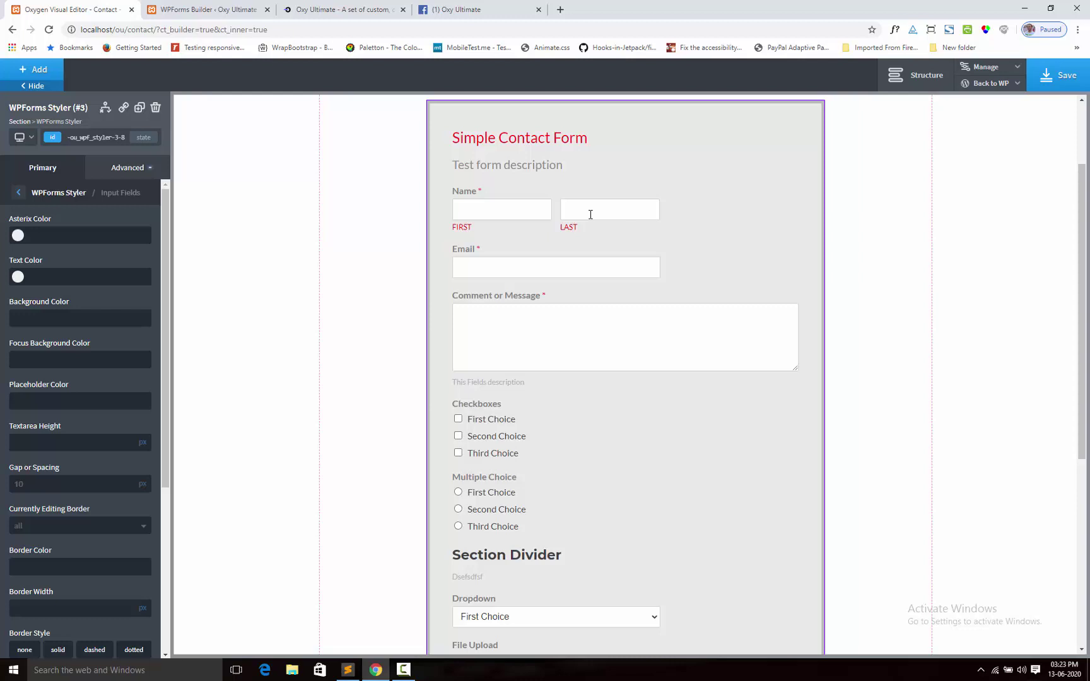
scroll(110, 423, down, 1)
scroll(110, 427, down, 4)
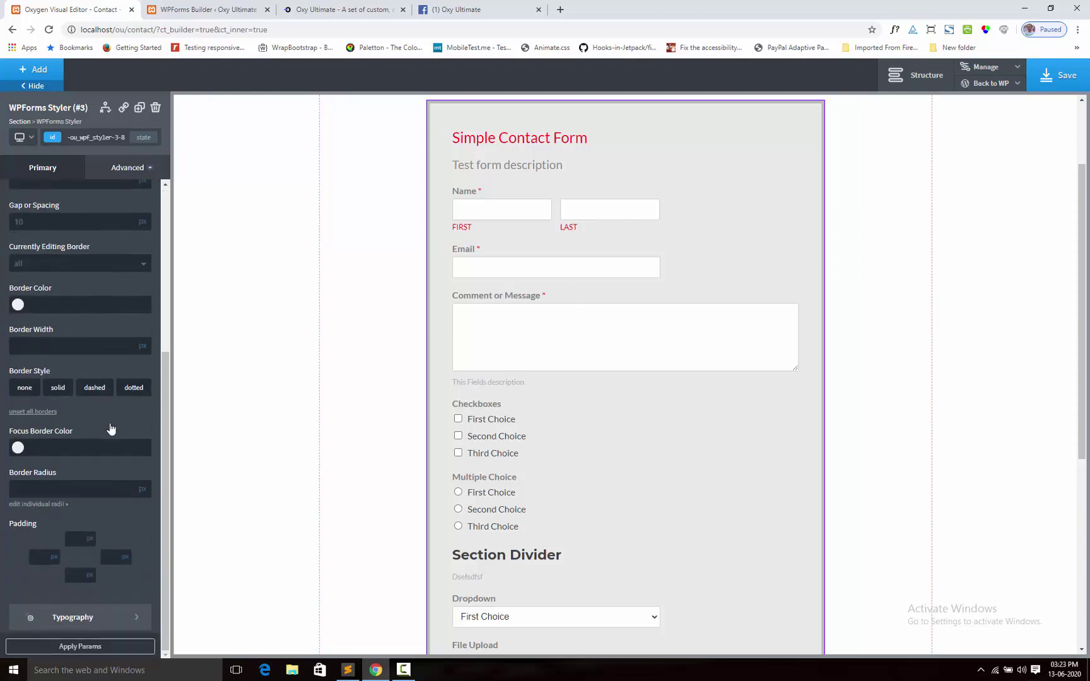
scroll(110, 429, up, 4)
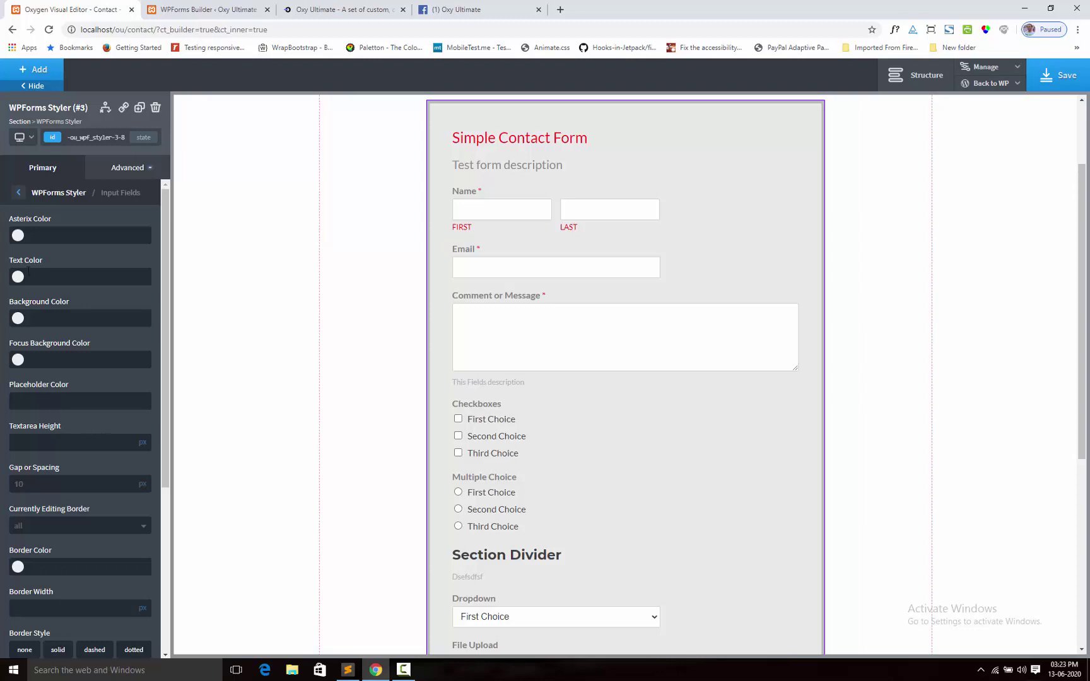
click(18, 235)
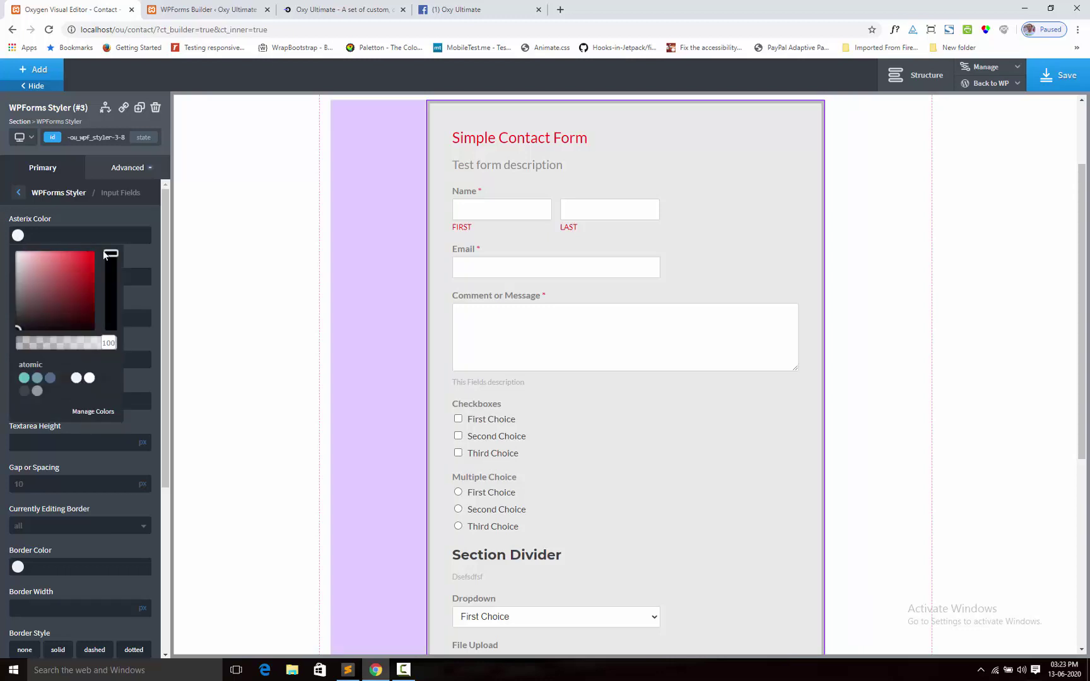
click(49, 267)
drag(53, 255, 36, 253)
click(87, 216)
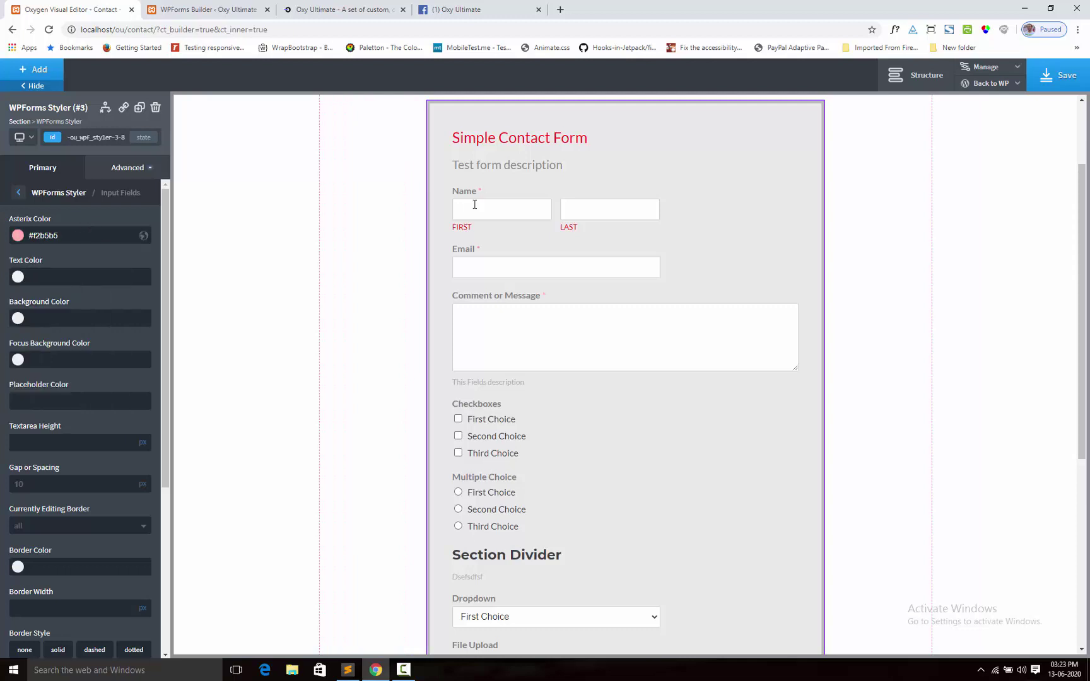
Step: Set input text to dark grey #3f3f3f and input background to light grey #e5e5e5
click(18, 278)
click(15, 352)
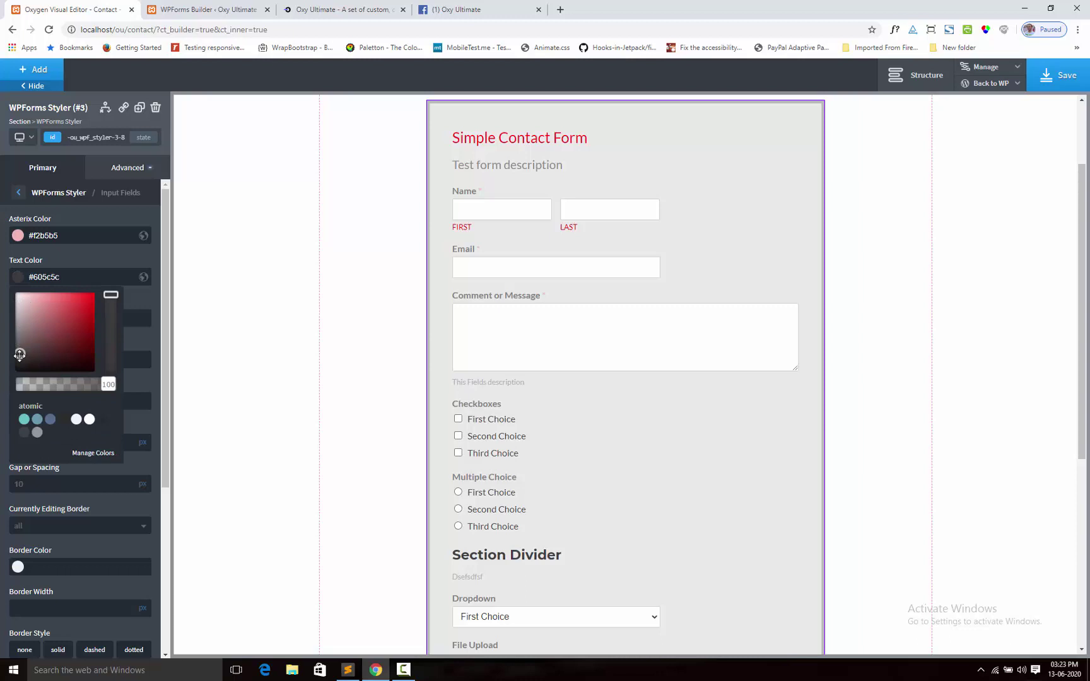
click(87, 251)
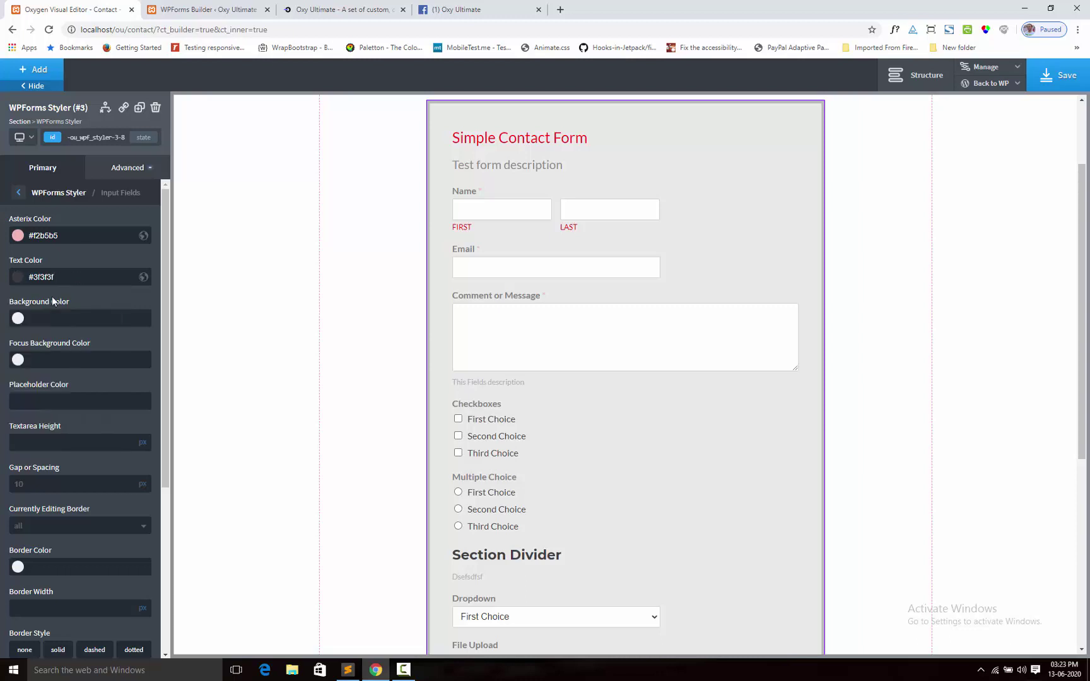
click(17, 318)
click(19, 360)
drag(18, 360, 15, 342)
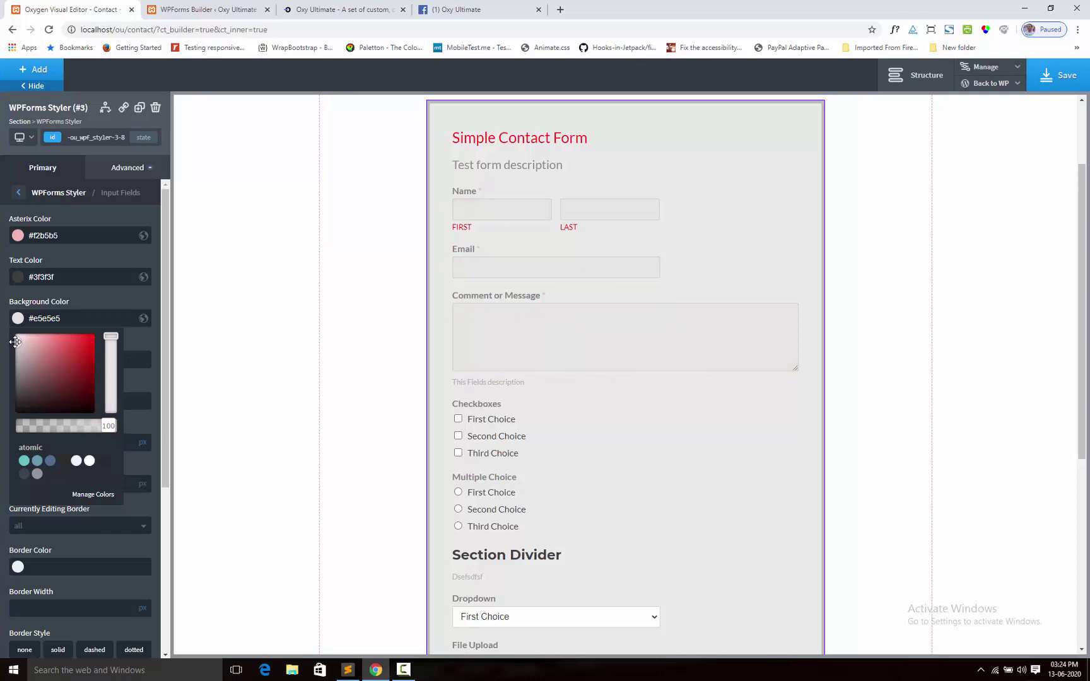
click(98, 289)
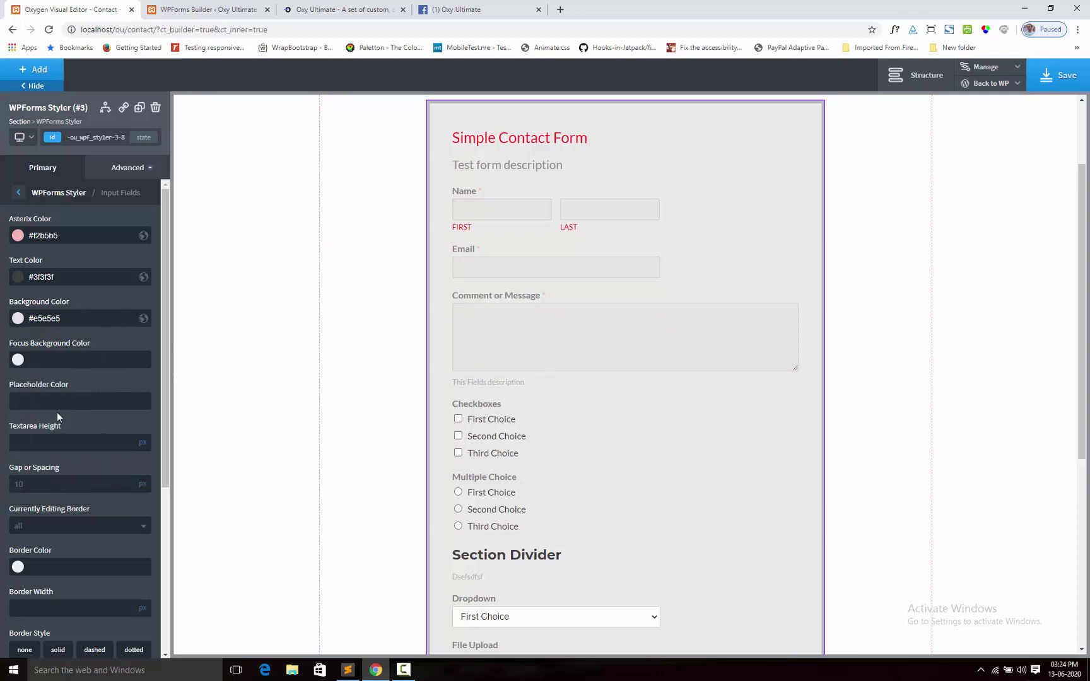
Step: Set the focus background to white #ffffff and preview it on the First and Last name fields
click(30, 356)
click(17, 389)
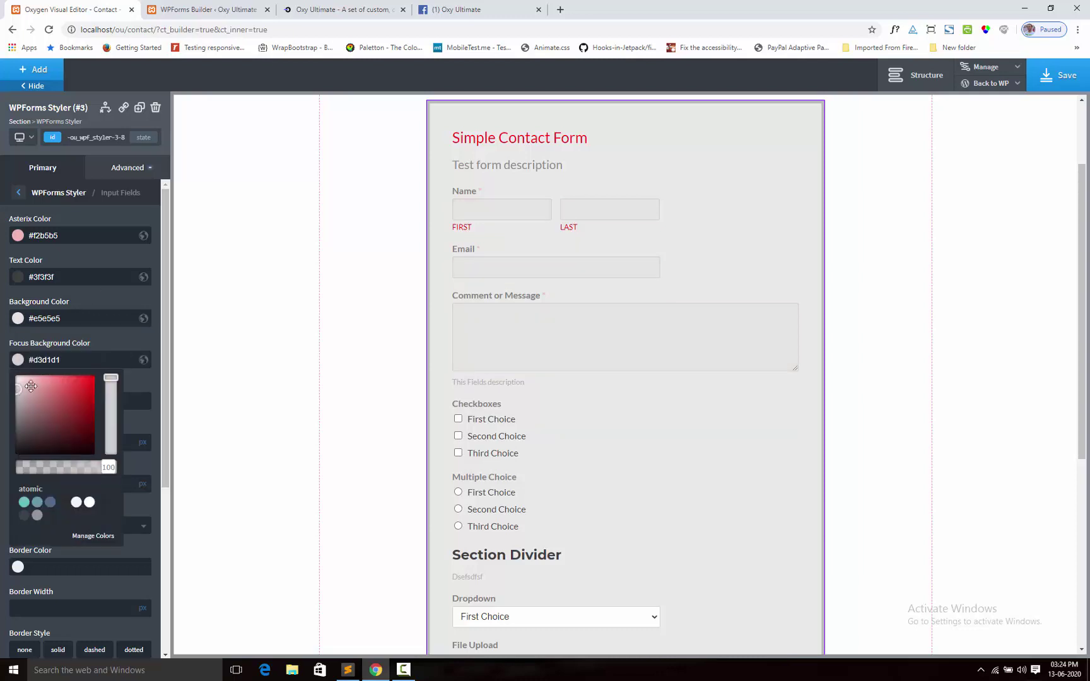
click(538, 214)
drag(0, 369, 2, 371)
click(82, 347)
click(509, 212)
click(596, 210)
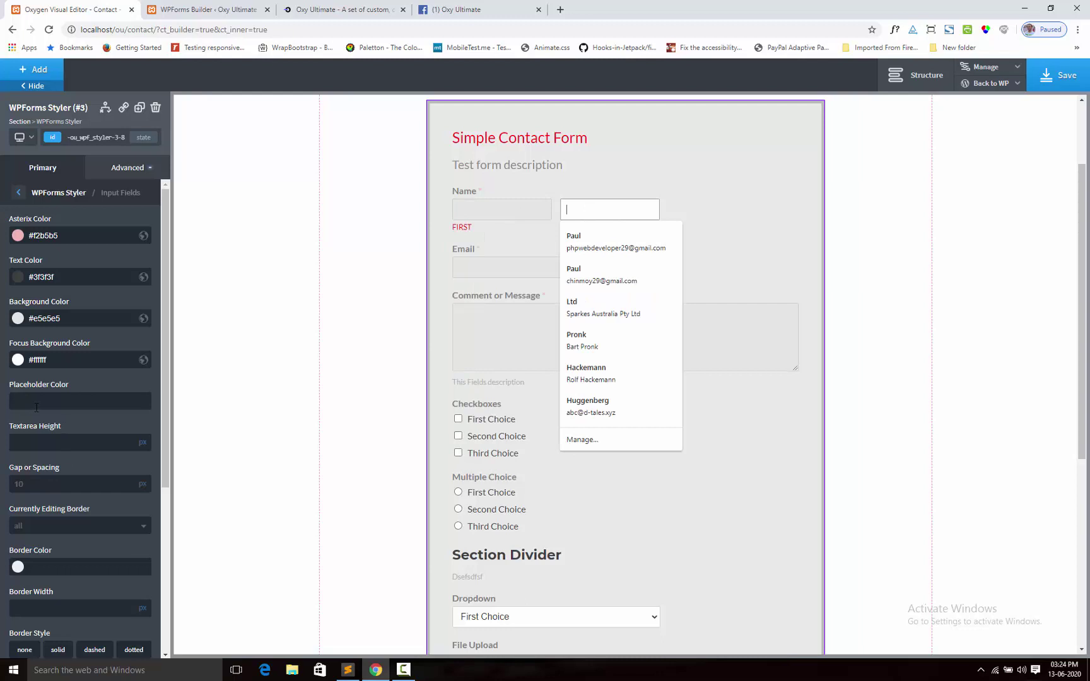
Step: Set the comment textarea height to 200 px
scroll(36, 406, down, 2)
click(48, 329)
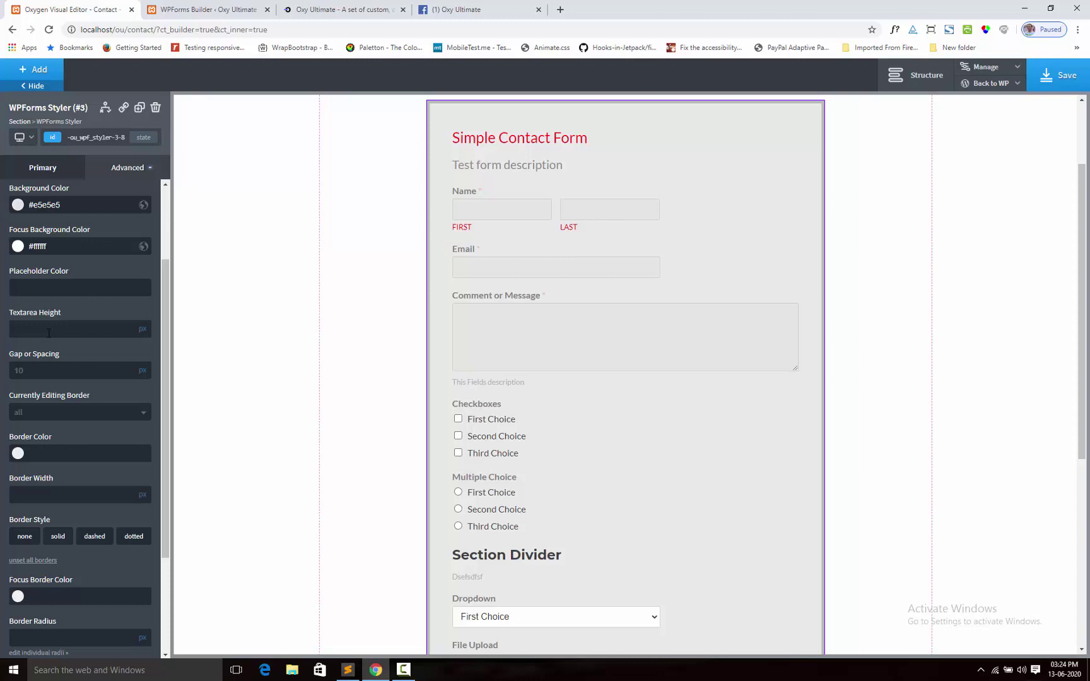
text(200)
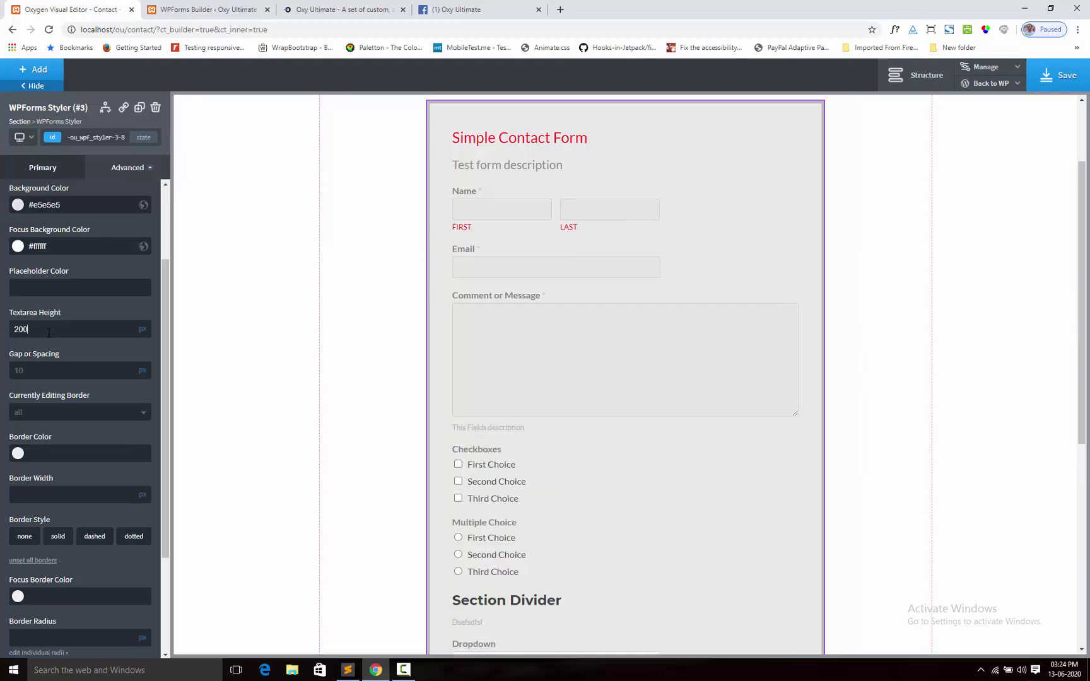
Step: Apply 12 px padding to all sides of the input fields
scroll(65, 386, down, 2)
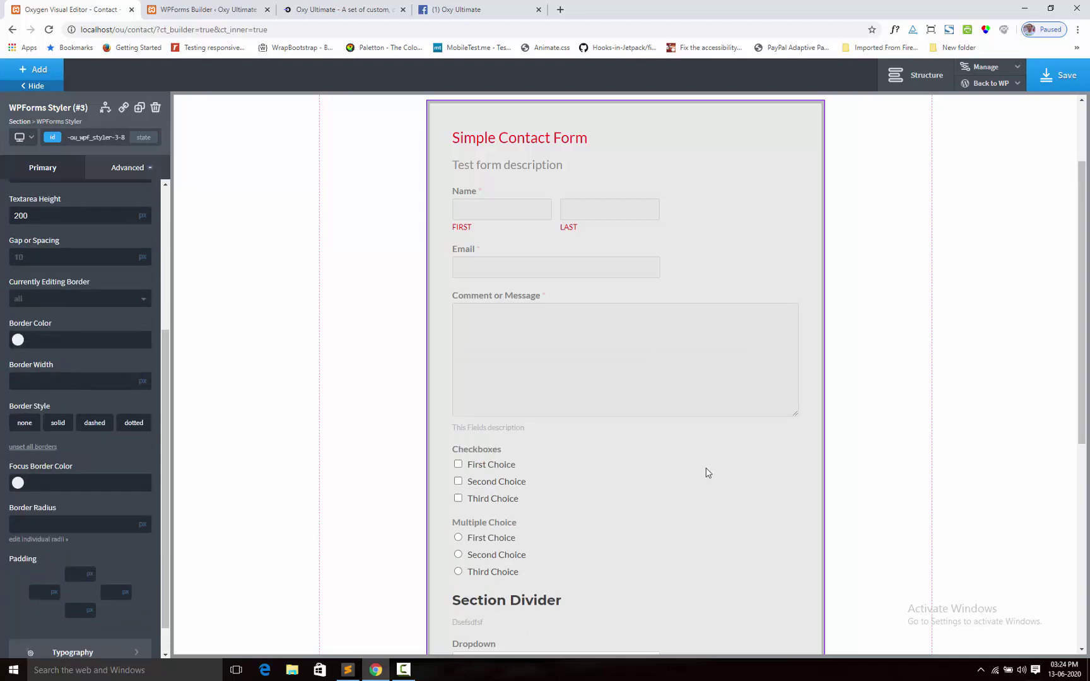
scroll(588, 409, up, 2)
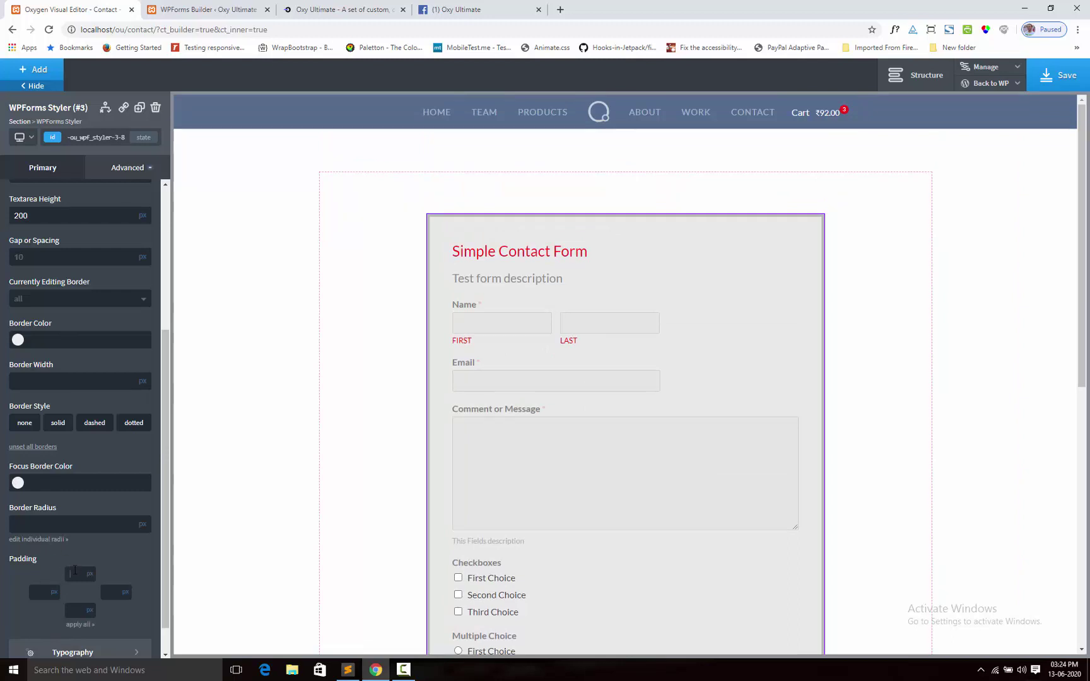
click(79, 624)
scroll(107, 499, down, 1)
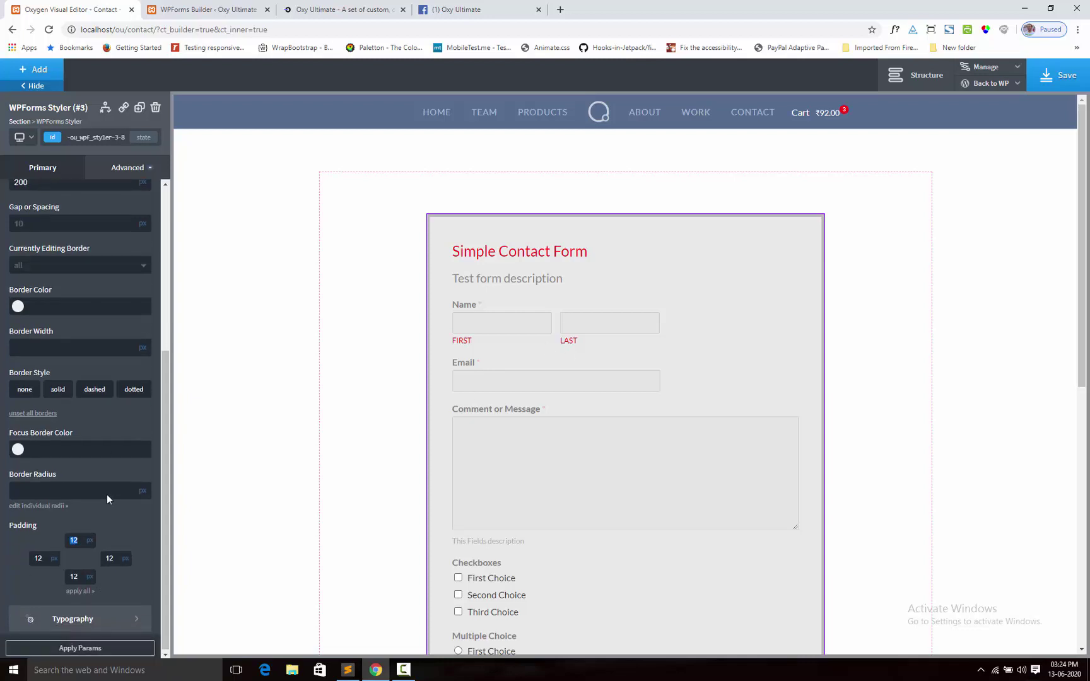
scroll(107, 498, up, 3)
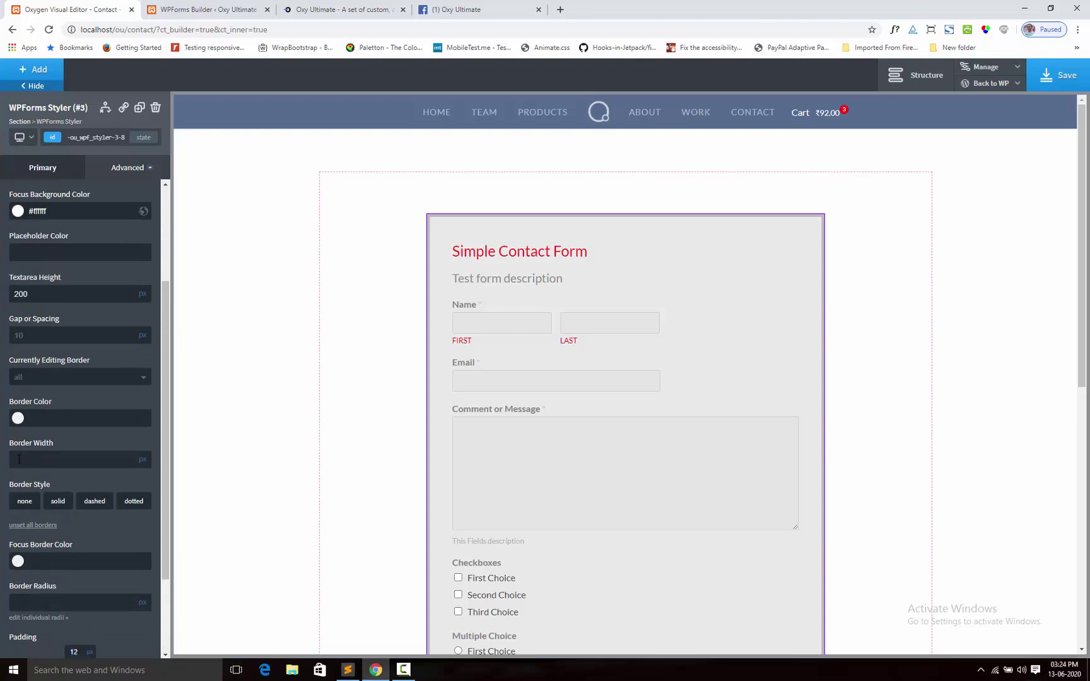
Step: Give the input fields a 2 px solid #bcbcbc border
click(18, 418)
click(23, 453)
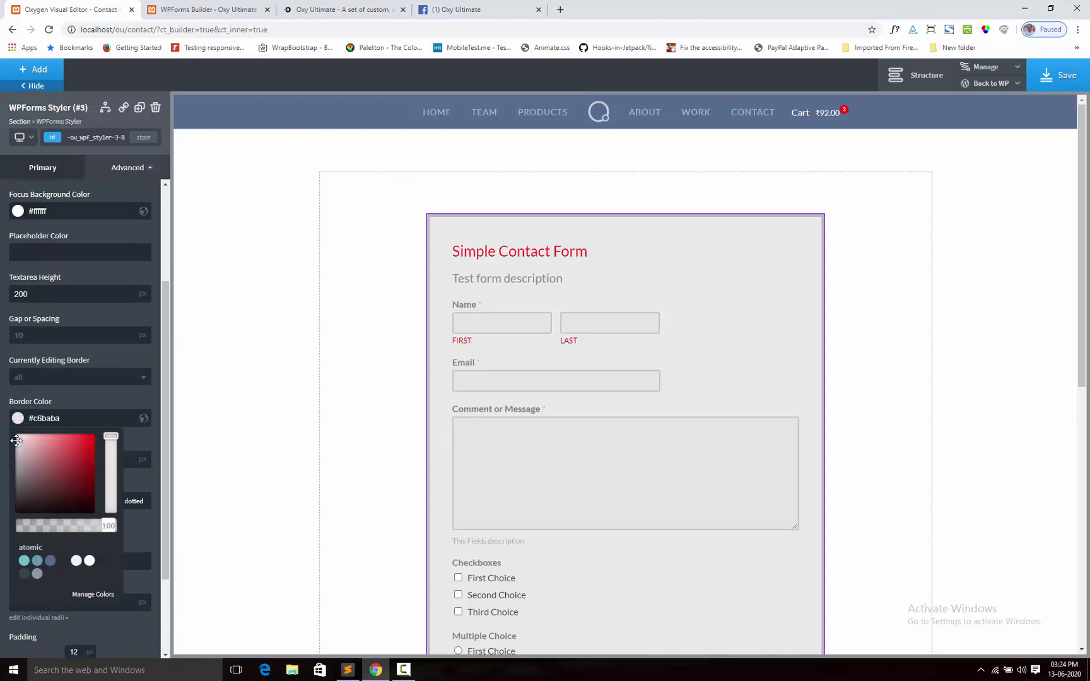
drag(16, 440, 15, 449)
click(111, 419)
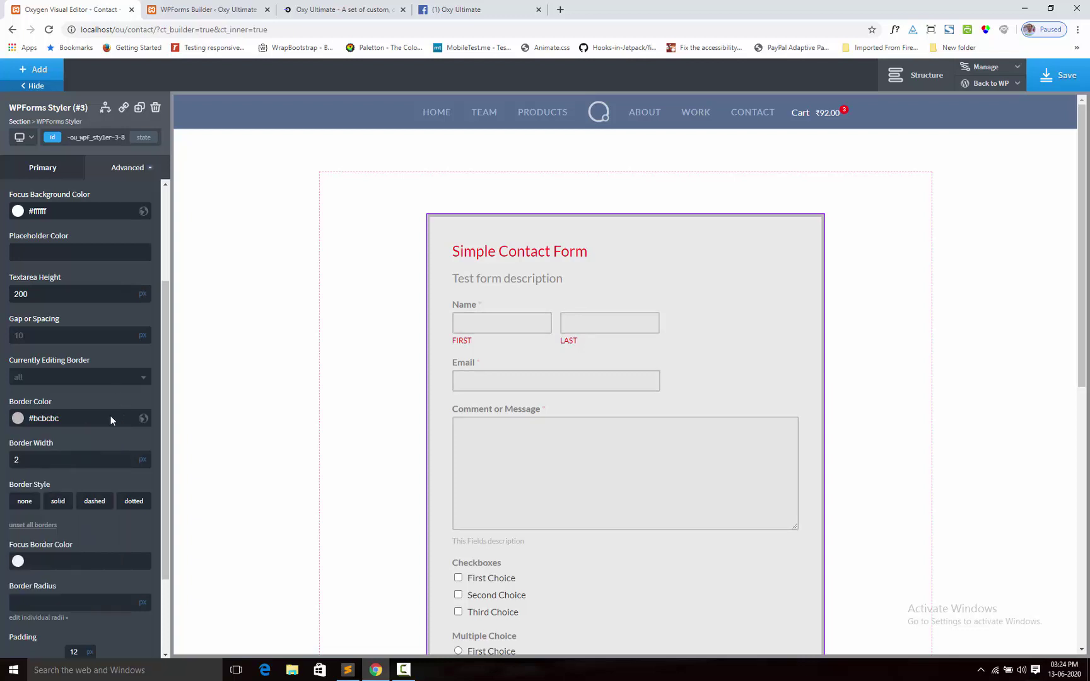
click(70, 505)
scroll(77, 512, down, 2)
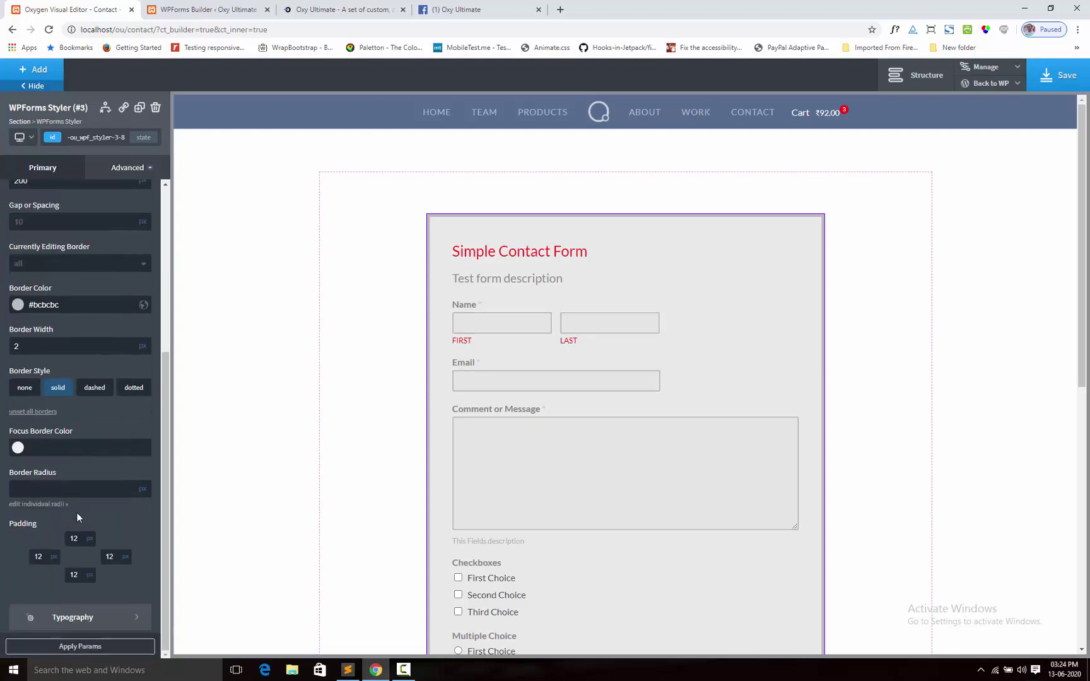
Step: Set the input focus border colour to #3f3f3f and preview it on the Last name and Email fields
click(23, 449)
drag(22, 492, 14, 523)
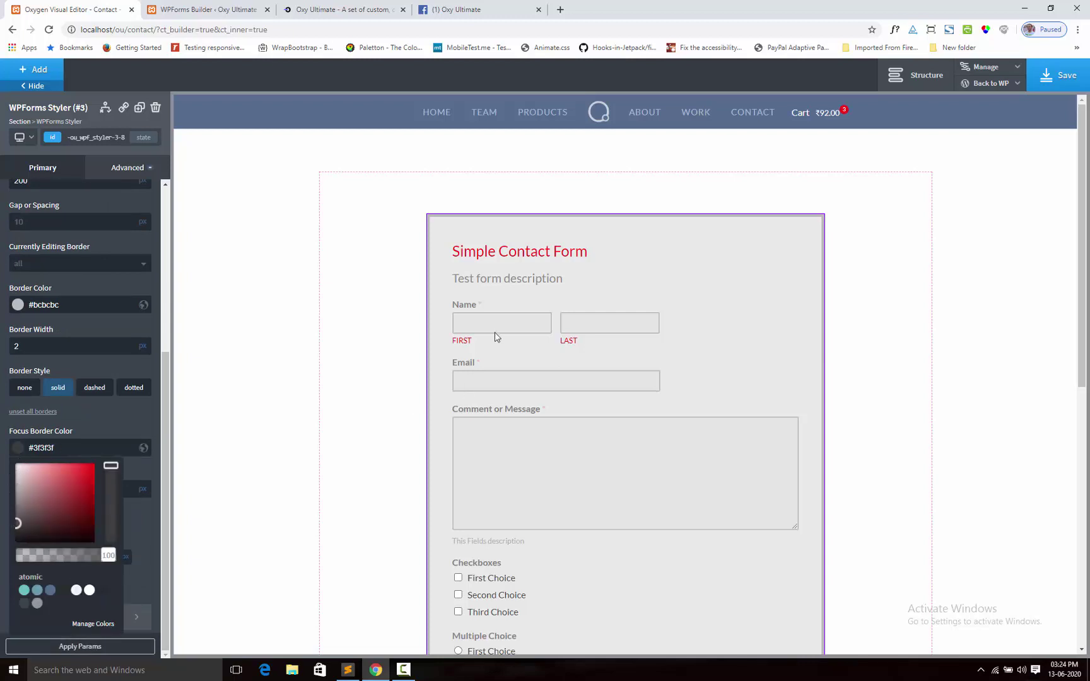
click(497, 325)
click(577, 323)
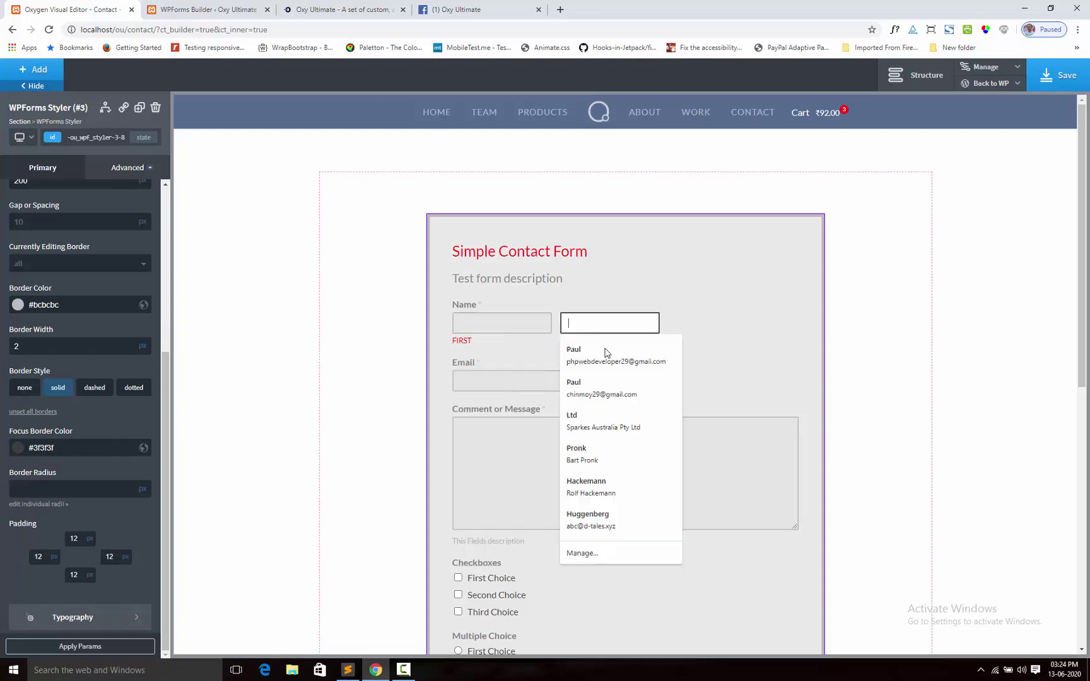
click(489, 382)
click(105, 523)
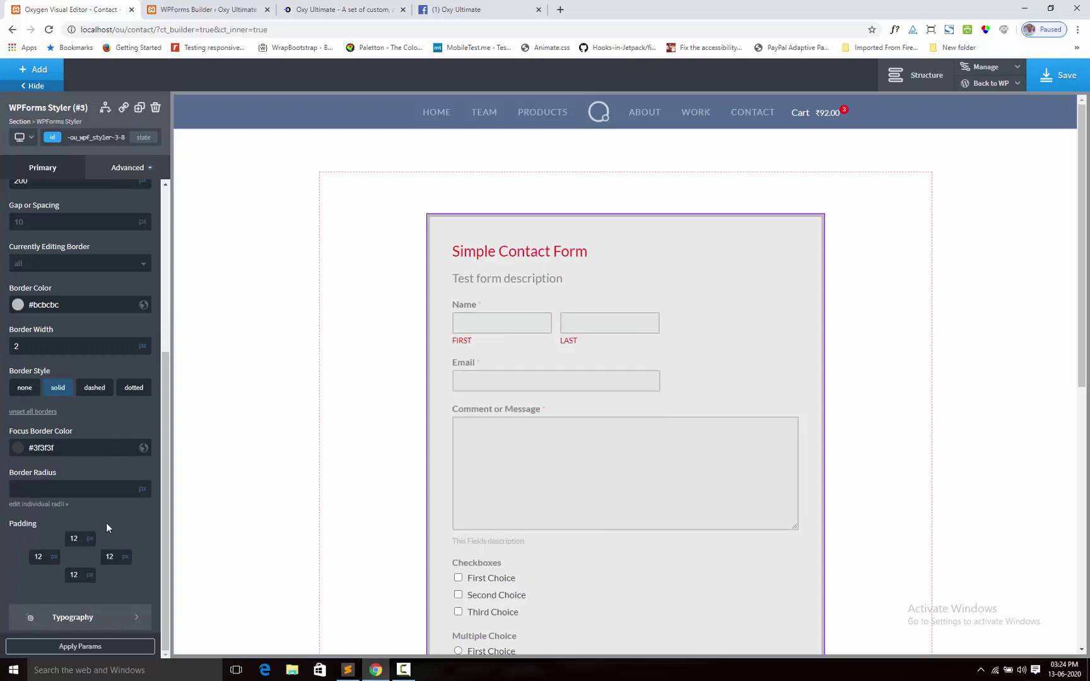
click(91, 618)
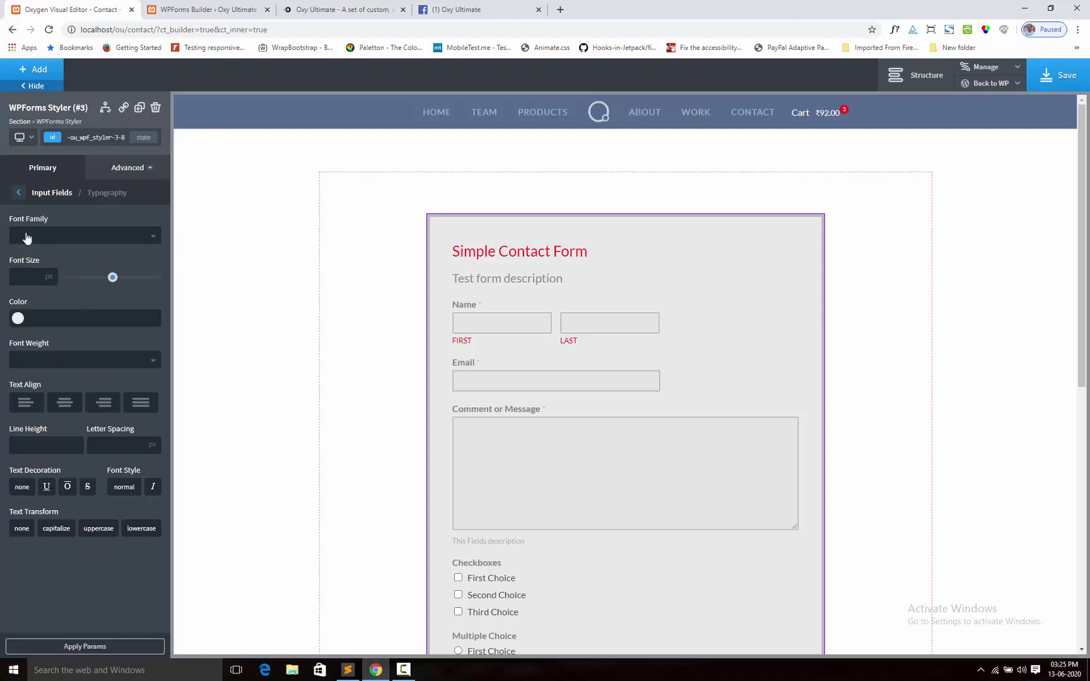
Step: Review the input field and form wrapper settings, then return to the form parts list
click(18, 194)
scroll(68, 566, down, 2)
scroll(67, 572, down, 2)
scroll(68, 569, up, 5)
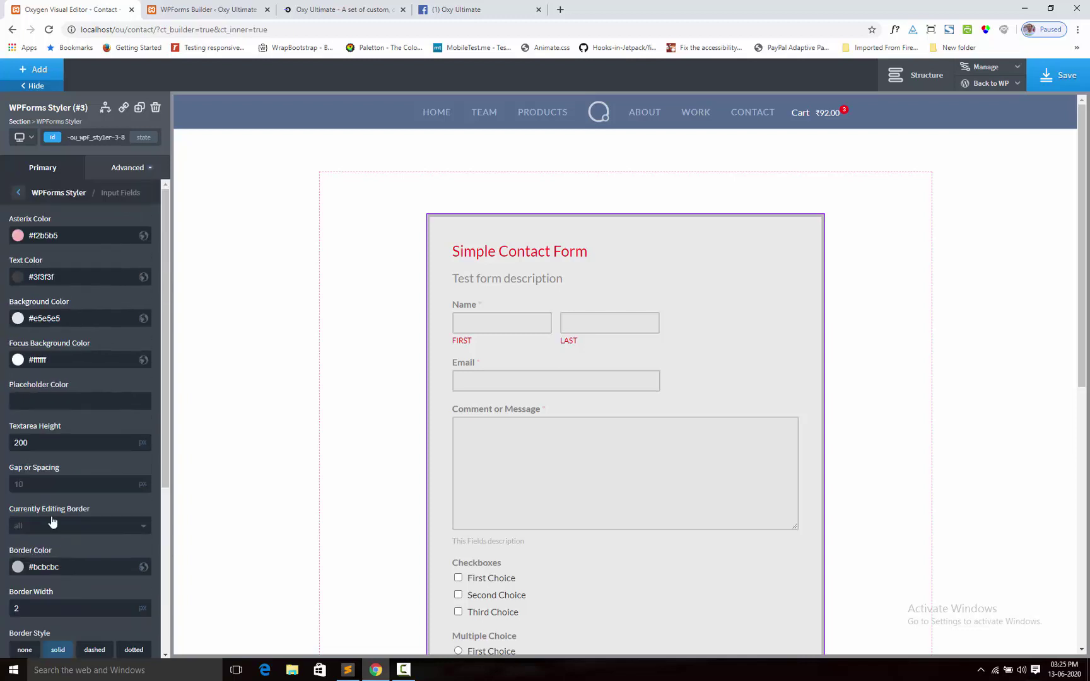
click(15, 199)
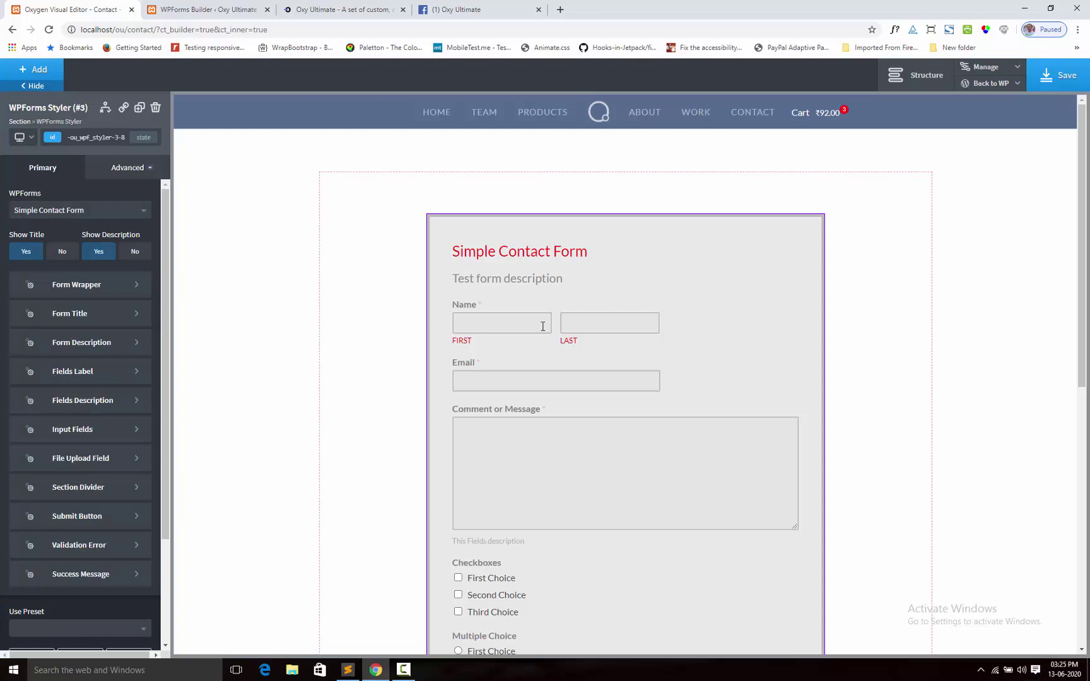
click(80, 286)
click(18, 192)
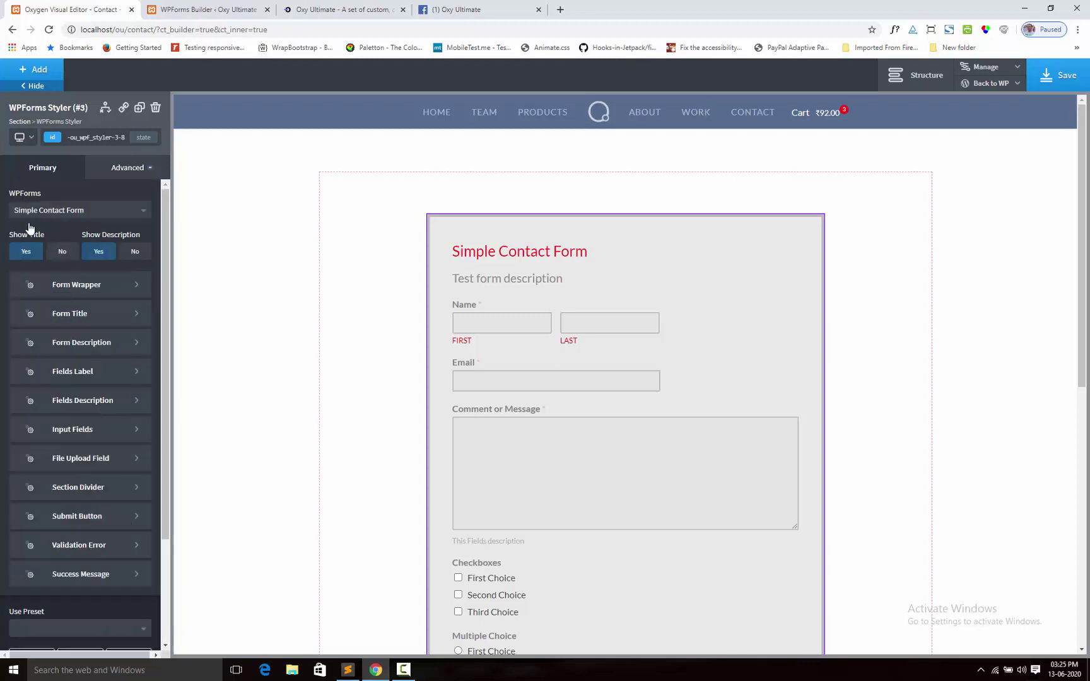
Step: Give the file upload area a #c9c9c9 background and 100% width
click(79, 472)
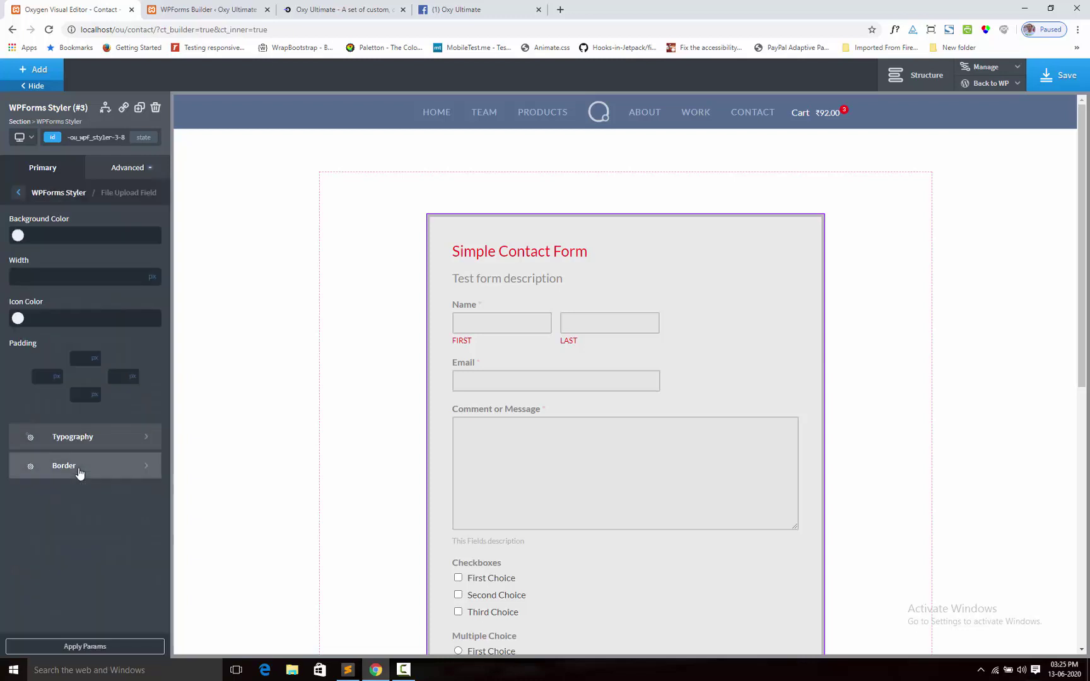
scroll(630, 511, down, 7)
click(18, 235)
click(16, 267)
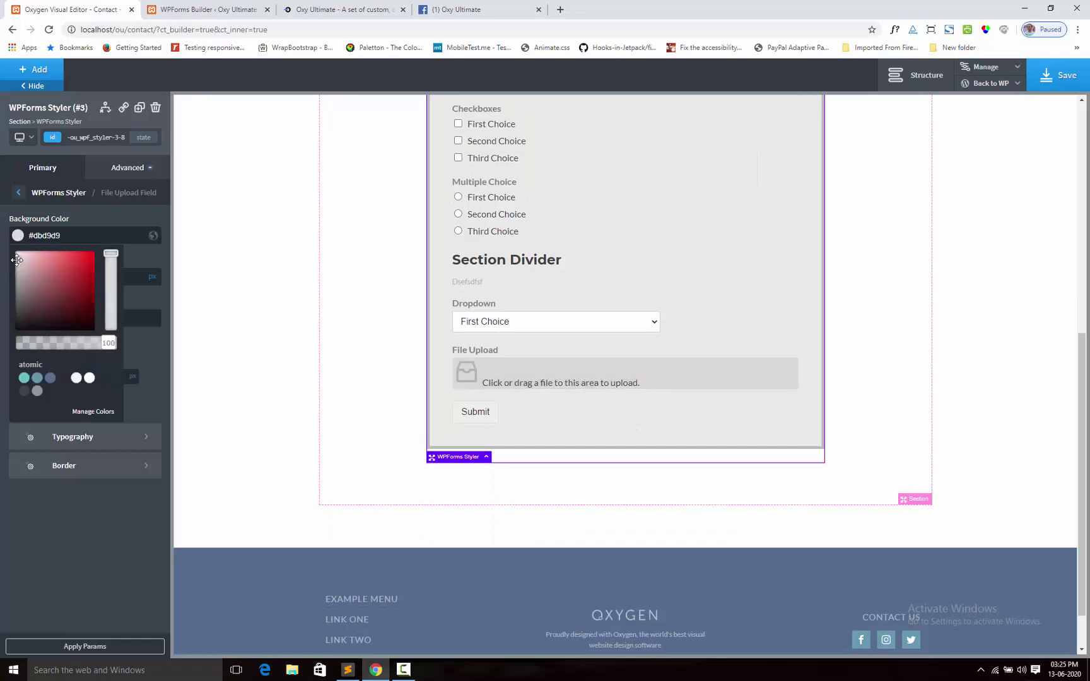
click(111, 215)
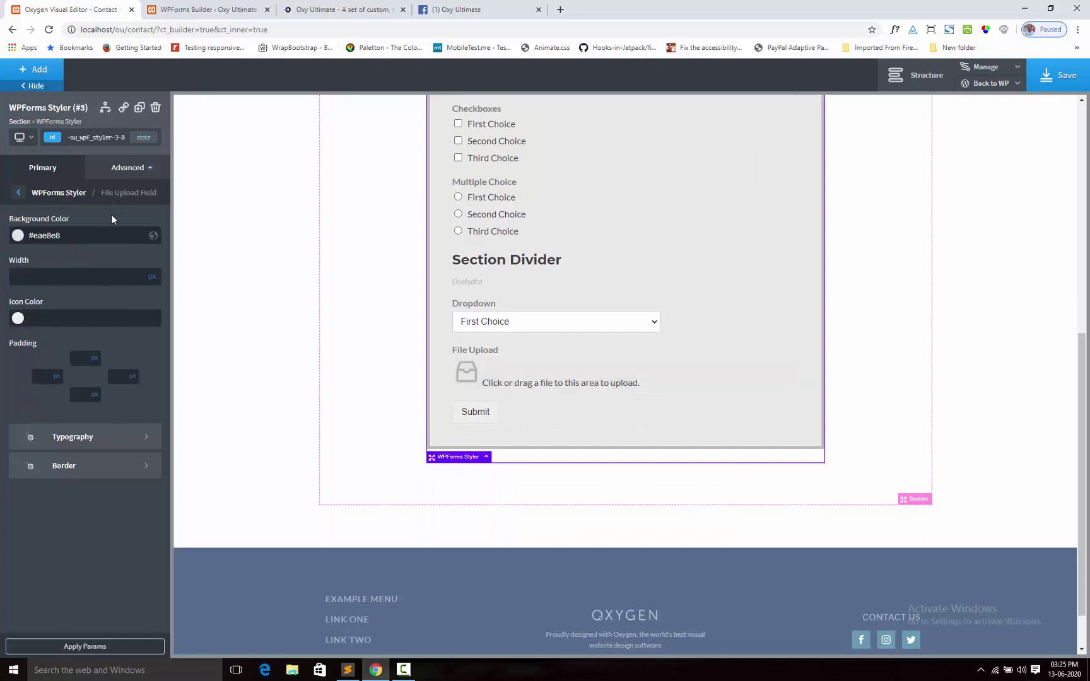
click(28, 276)
text(100)
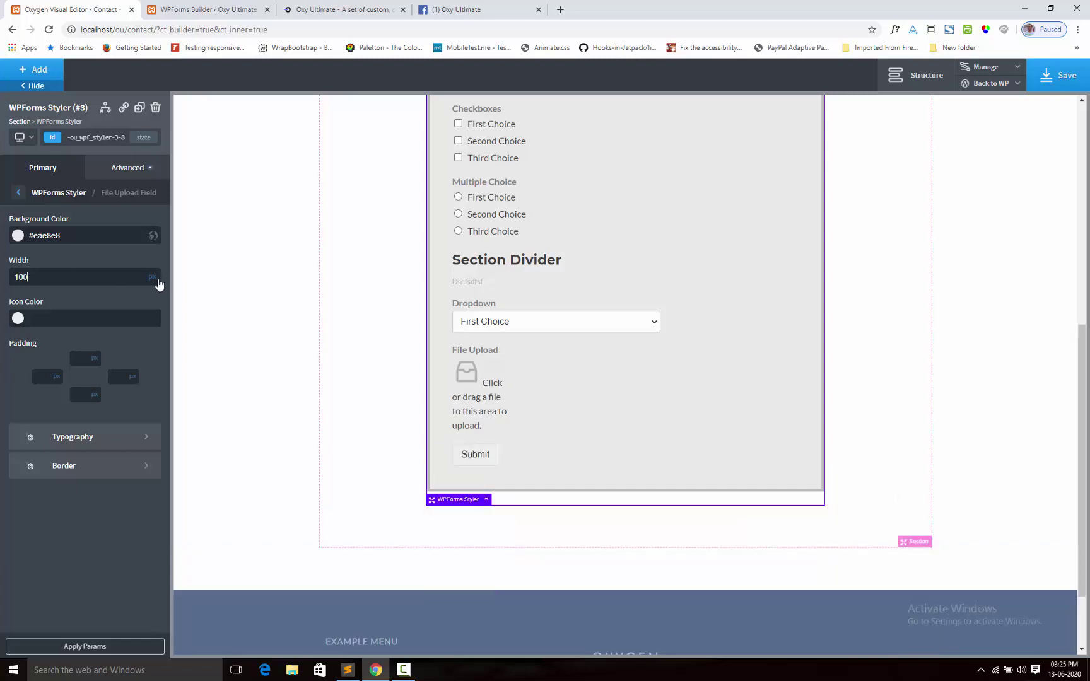
click(155, 278)
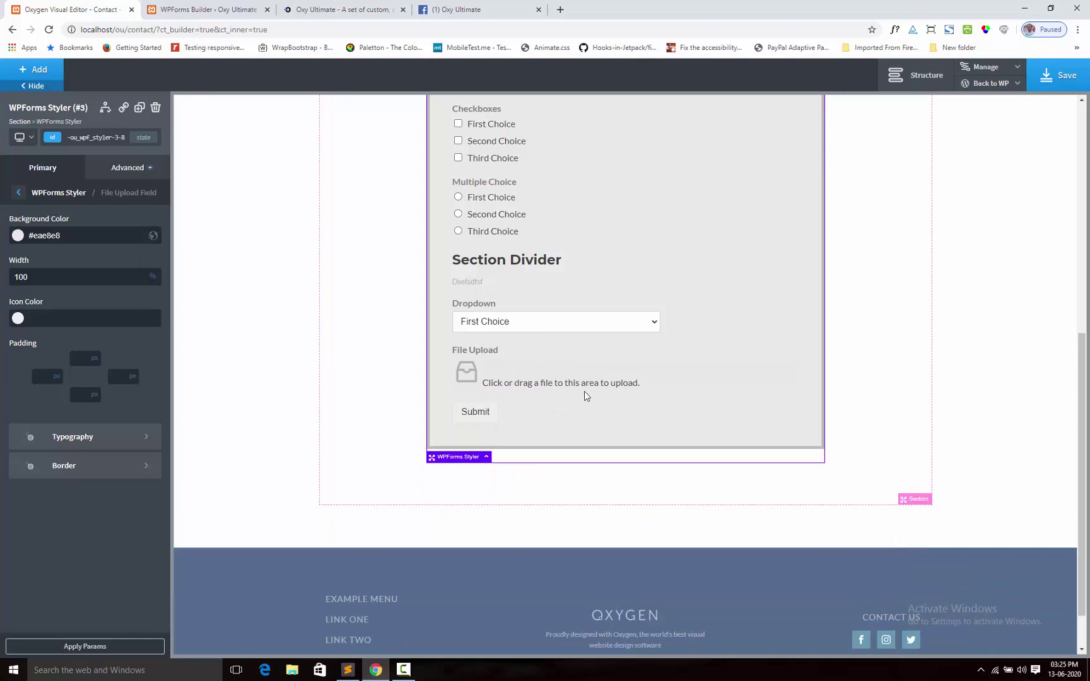
click(15, 235)
mouse_move(20, 270)
mouse_down()
mouse_move(13, 281)
mouse_move(11, 260)
mouse_up()
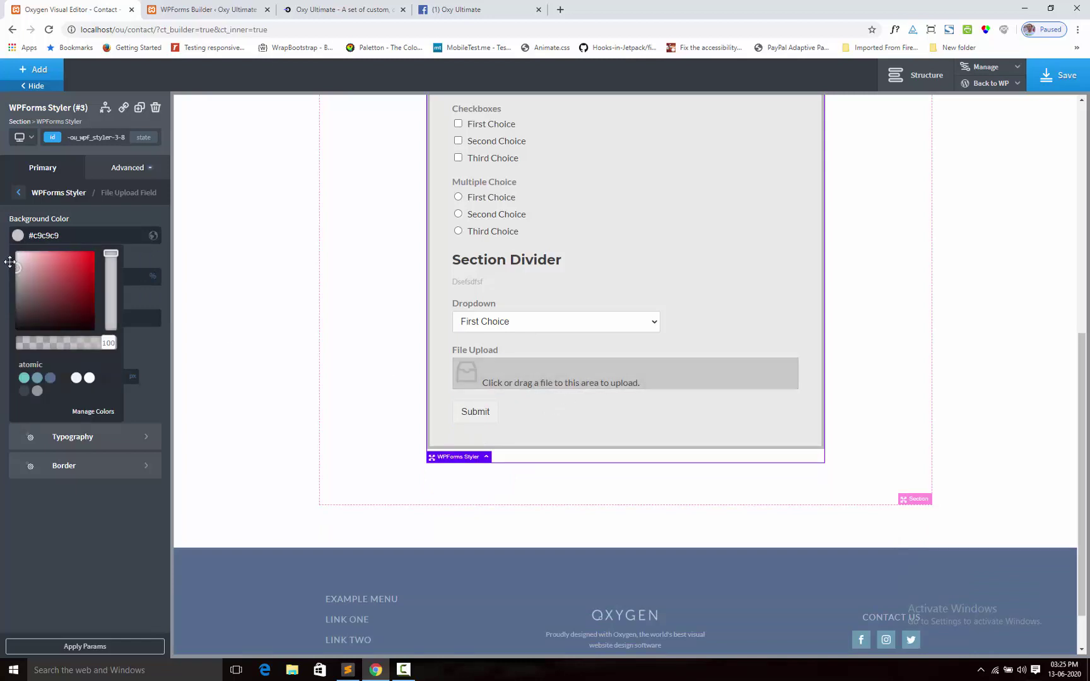
click(86, 221)
Step: Set the upload icon to #f43d3d, top padding to 10, and centre the text at 13 px
click(18, 319)
drag(24, 358, 75, 338)
click(82, 304)
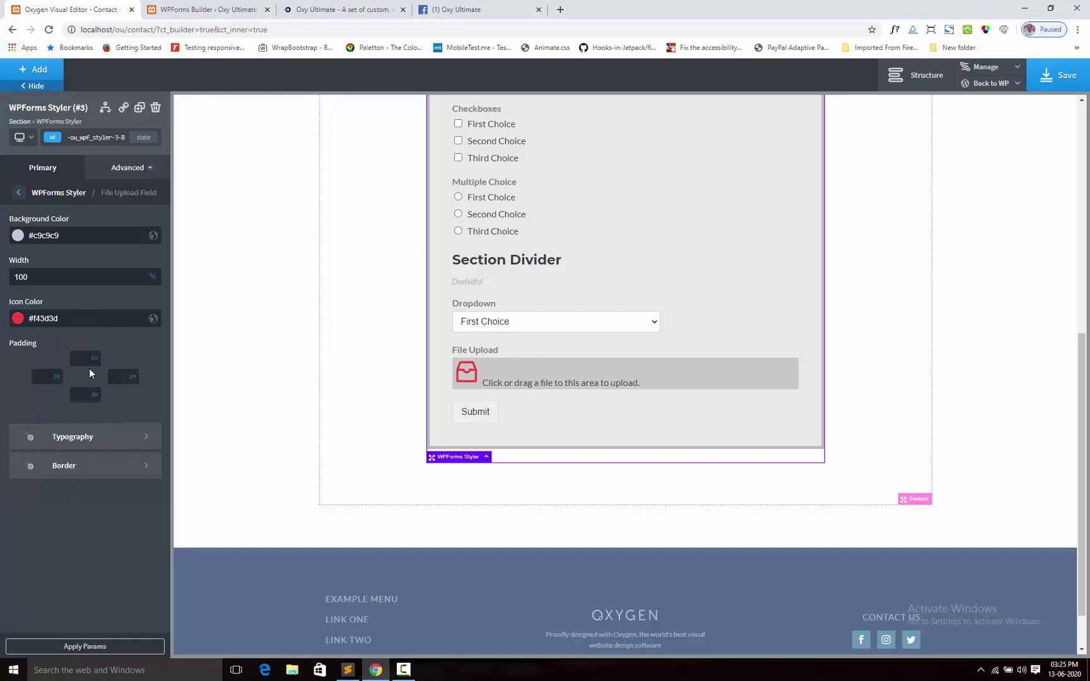
click(83, 357)
text(10)
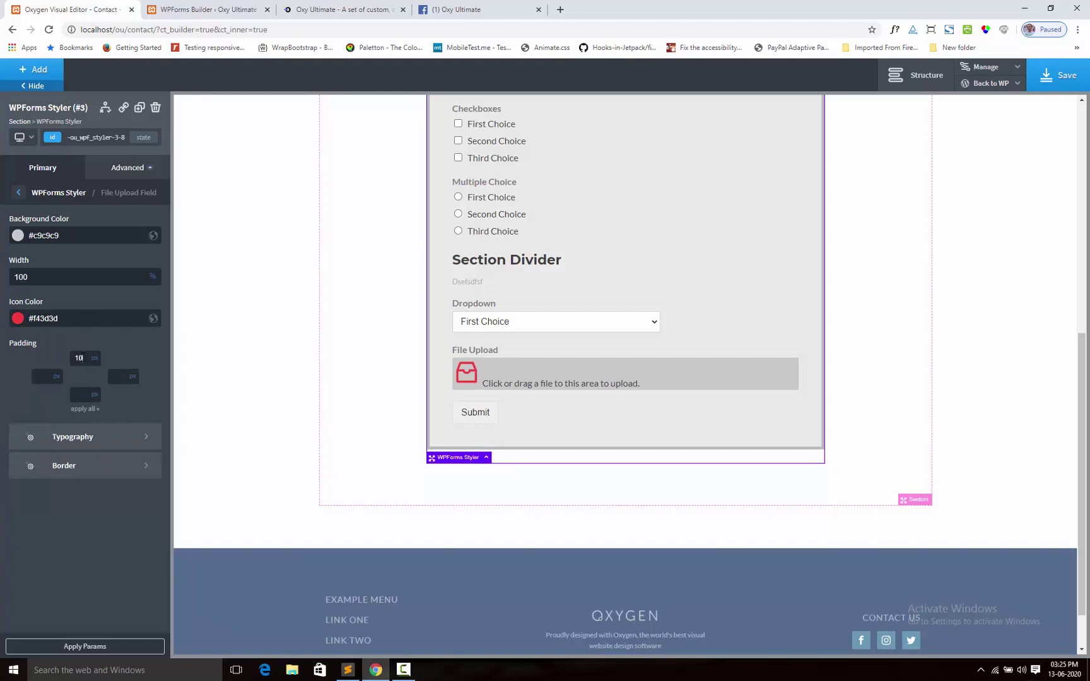
click(83, 438)
click(70, 409)
drag(112, 278, 76, 288)
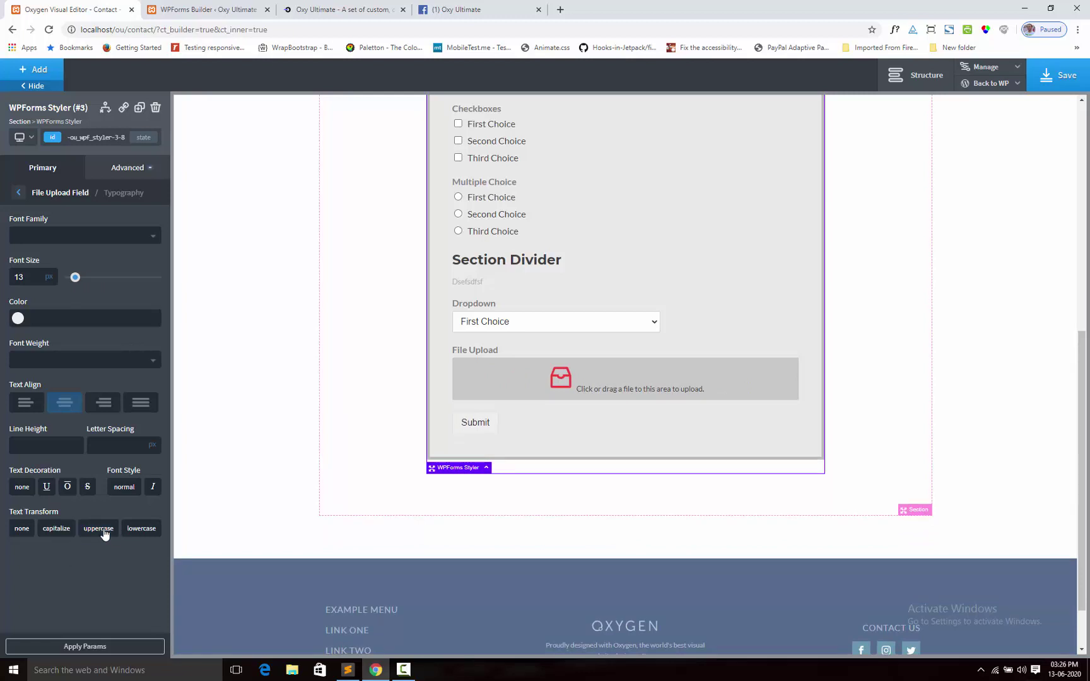
Step: Make the upload text uppercase and give the upload area a 2 px dashed #f90e0e border
click(83, 533)
click(20, 193)
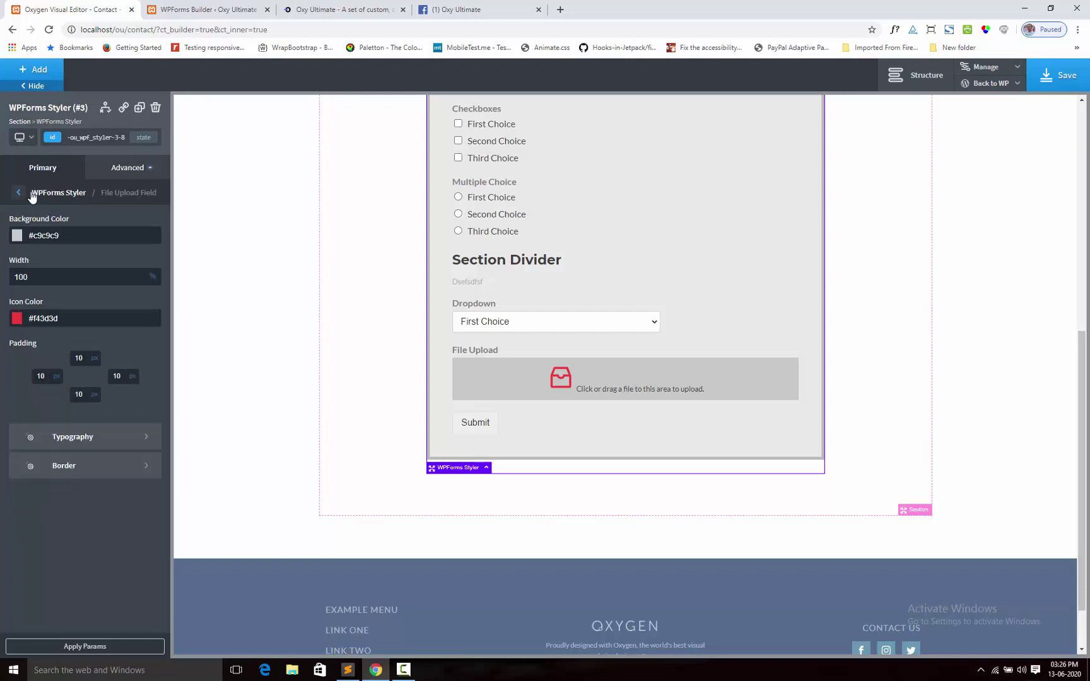
click(68, 460)
click(32, 314)
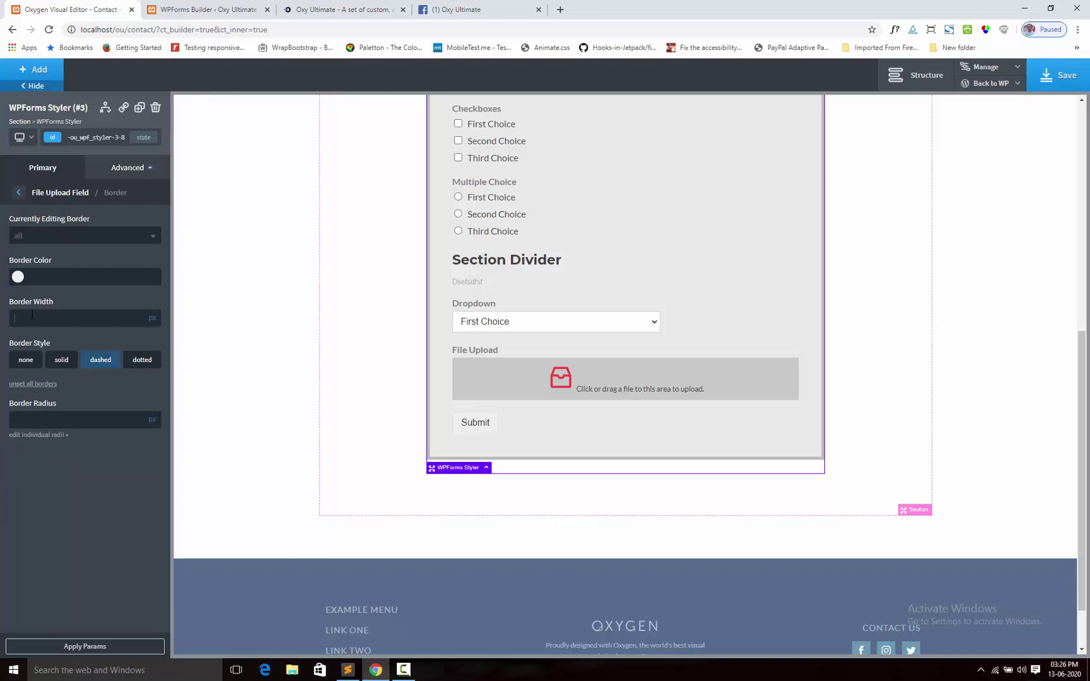
click(18, 278)
click(90, 295)
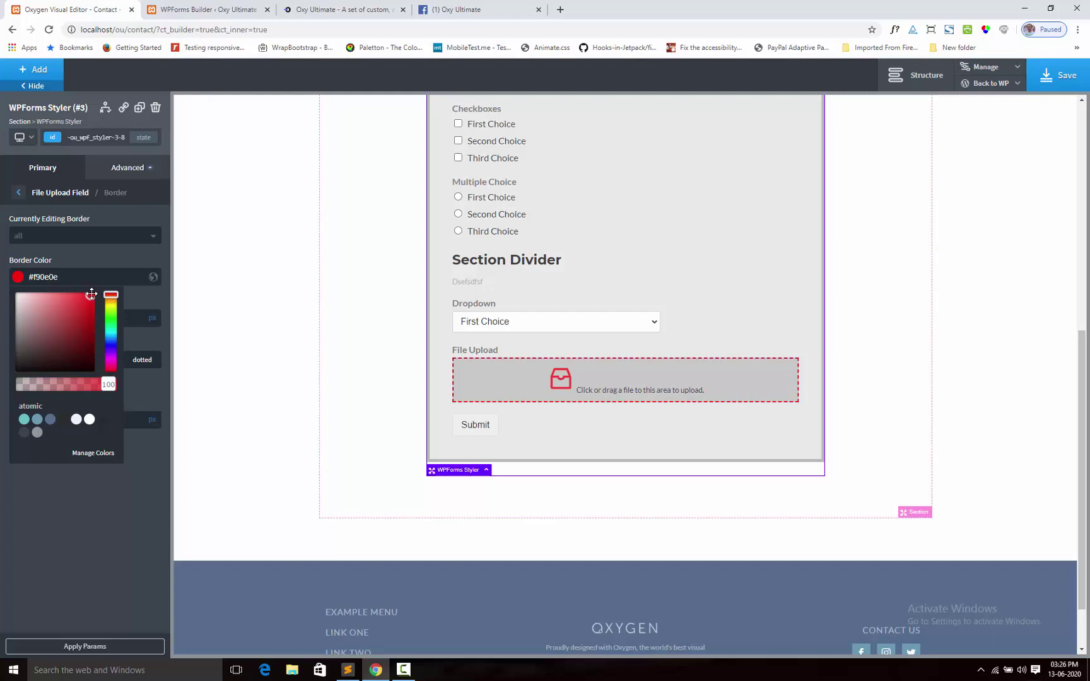
click(127, 258)
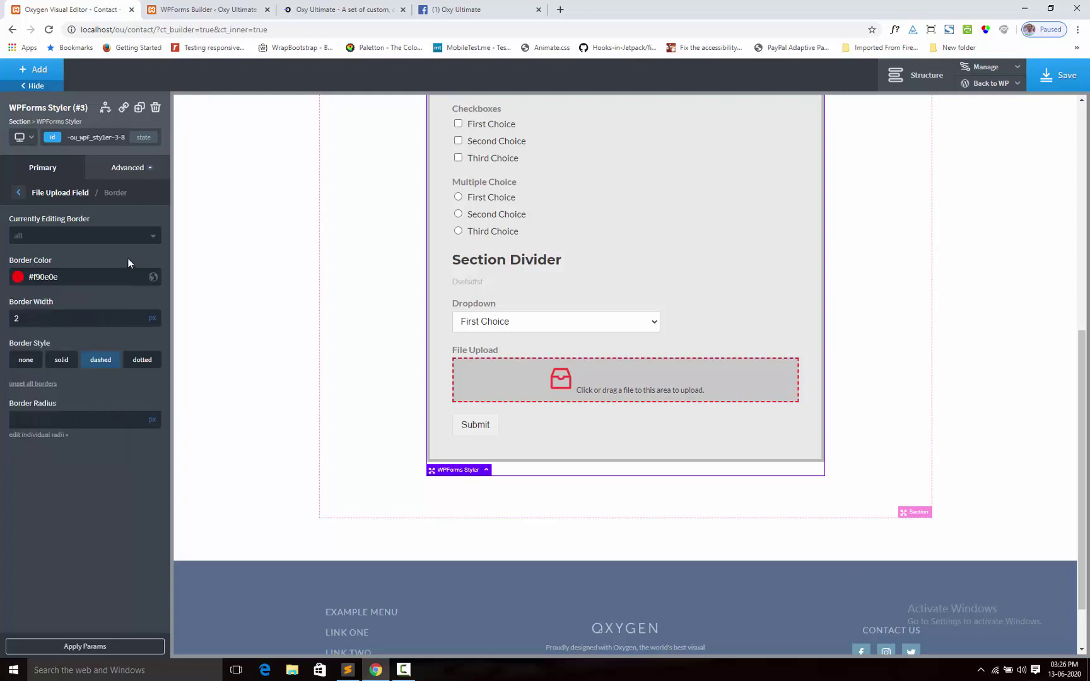
Step: Change the upload area background to pale pink #edd7d7 and return to the style sections list
click(18, 192)
click(17, 235)
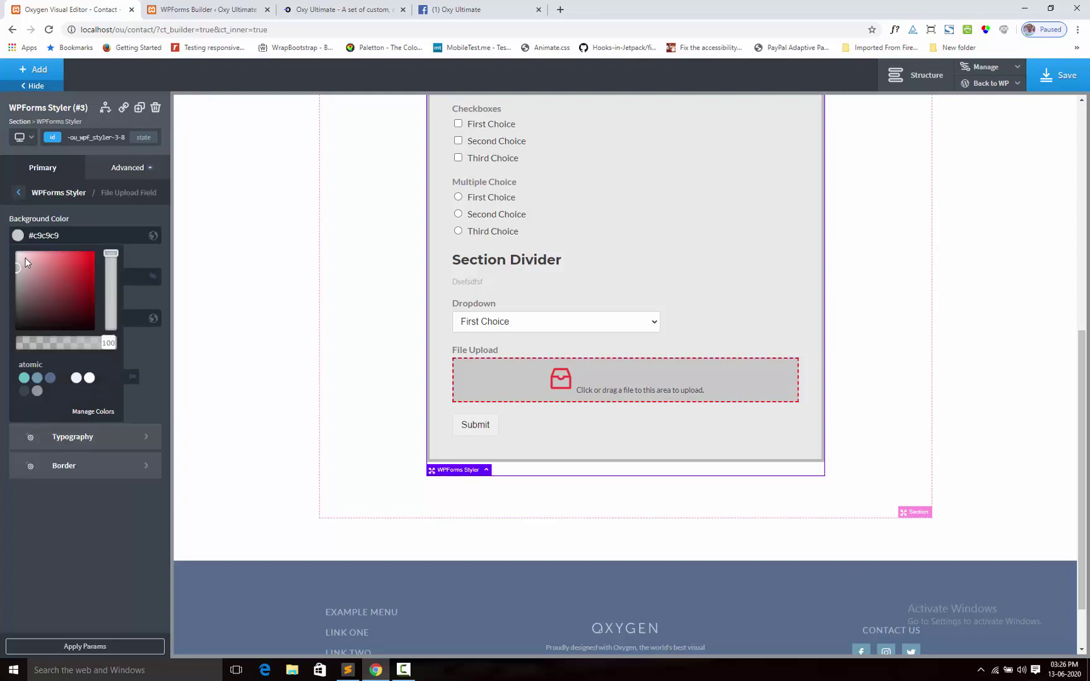
click(19, 254)
drag(19, 254, 22, 258)
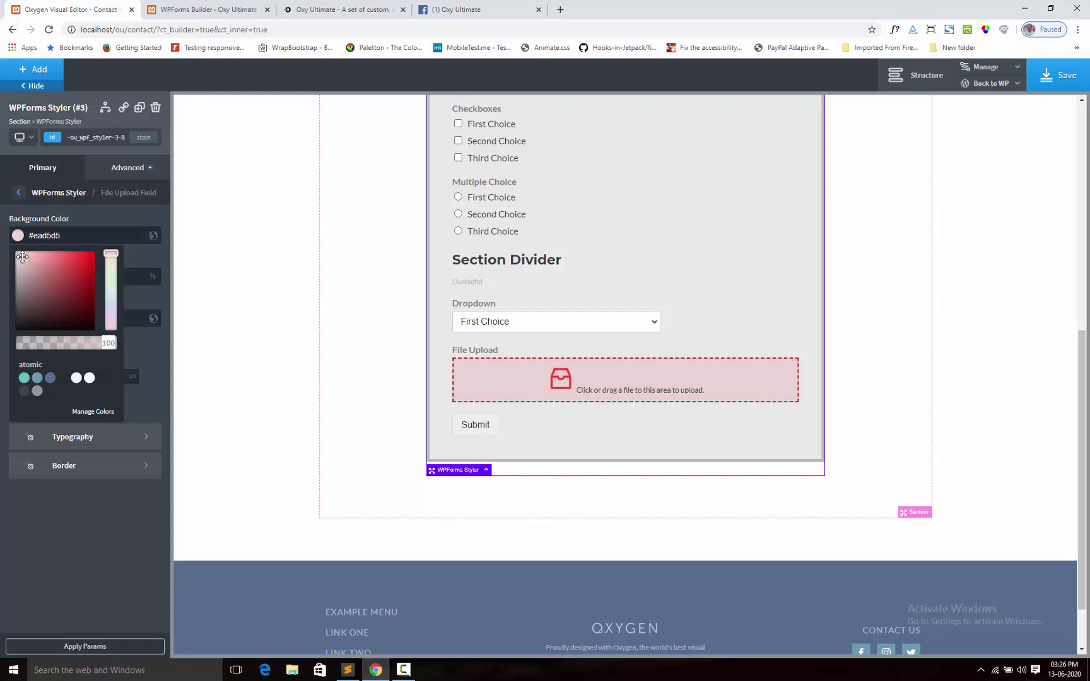
click(107, 225)
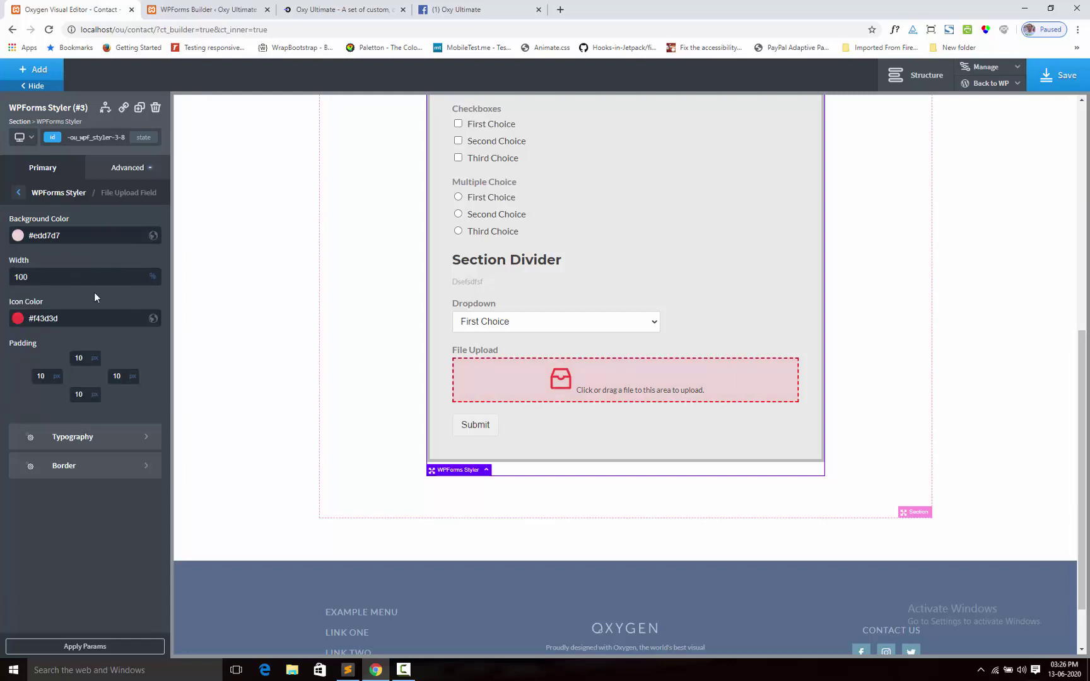
scroll(582, 349, up, 2)
click(19, 192)
scroll(102, 491, down, 2)
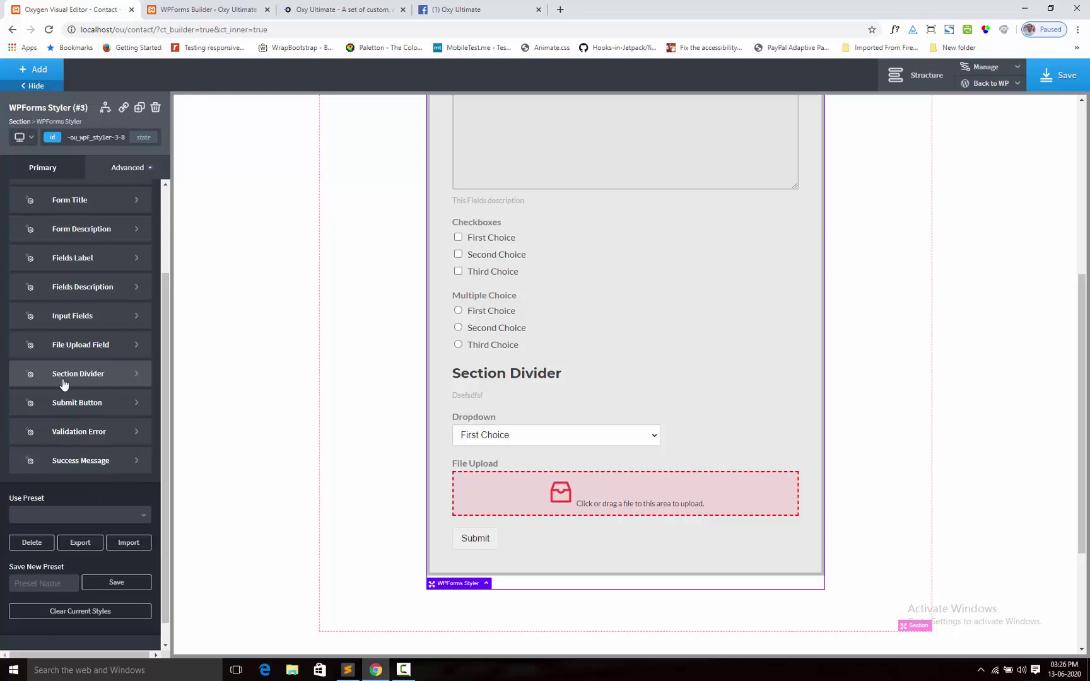
Step: Give the Section Divider a #cc9f9f pink background and 30 px padding on all sides
click(88, 378)
scroll(578, 360, up, 3)
scroll(579, 361, down, 2)
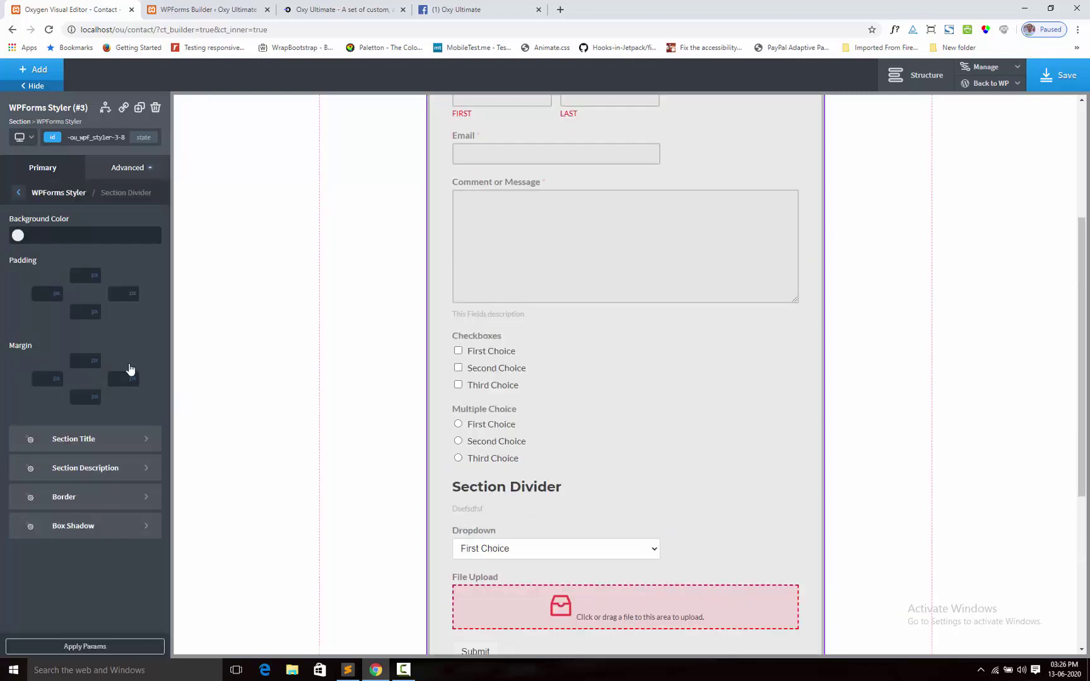
click(17, 235)
click(33, 270)
click(79, 273)
text(30)
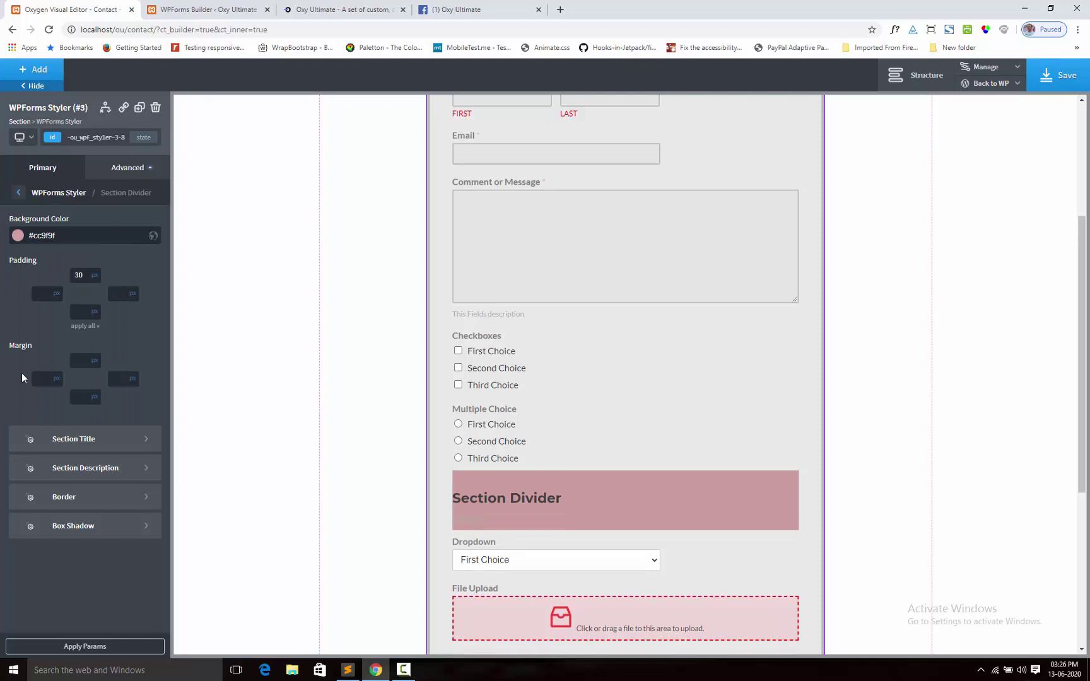
click(90, 328)
Step: Colour the section title dark red and the section description near-black #070606
click(85, 438)
click(28, 315)
drag(50, 344, 78, 384)
click(75, 302)
click(18, 193)
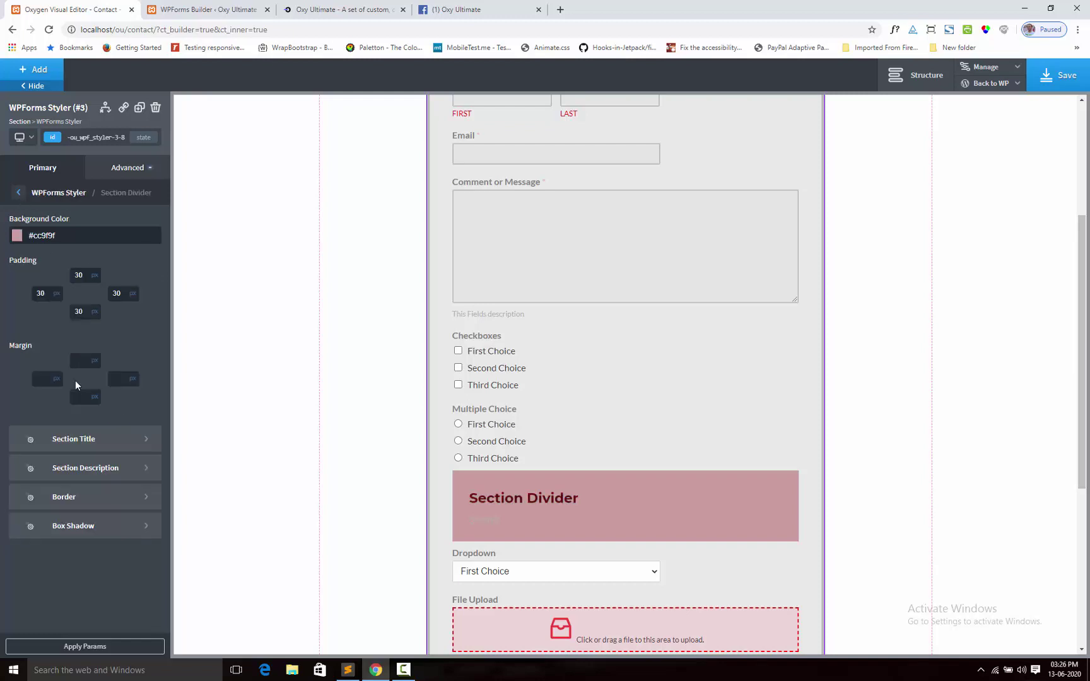
click(84, 468)
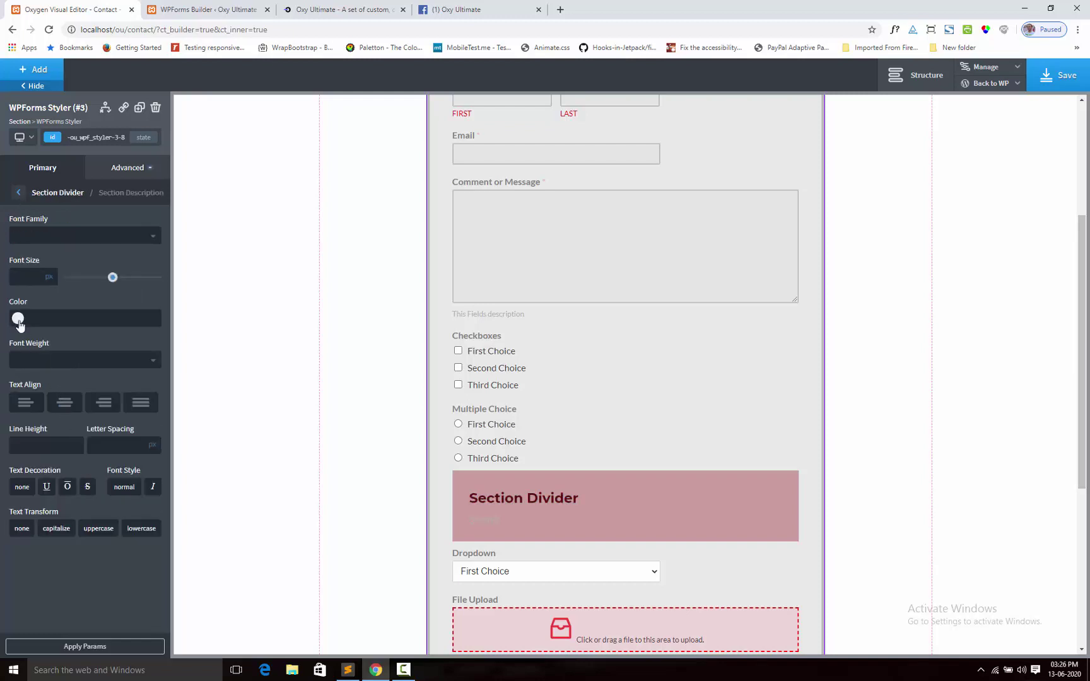
click(17, 318)
click(32, 378)
drag(31, 378, 31, 412)
click(73, 304)
click(14, 195)
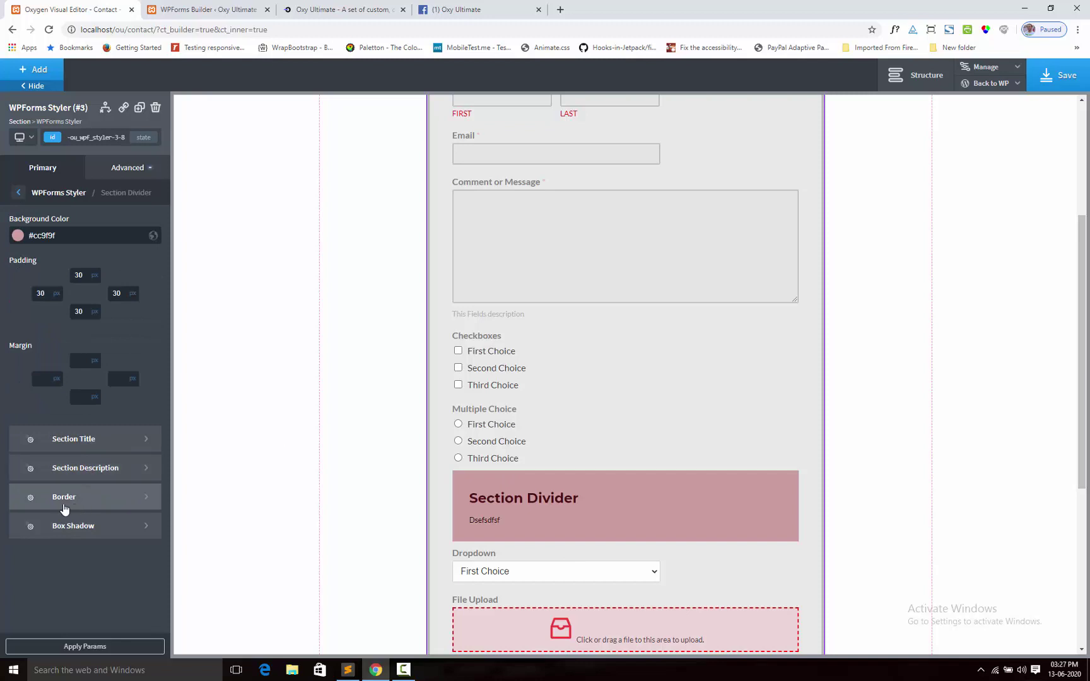
Step: Set the divider's margins to 30 px bottom and 20 px top
click(81, 396)
text(30)
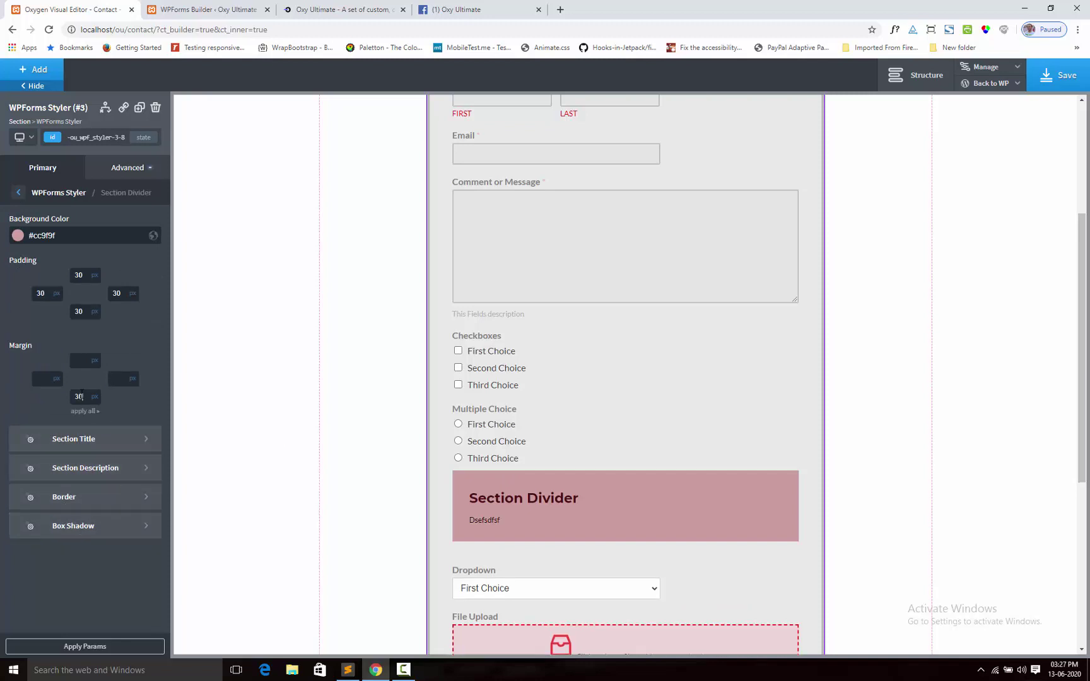
scroll(638, 555, down, 3)
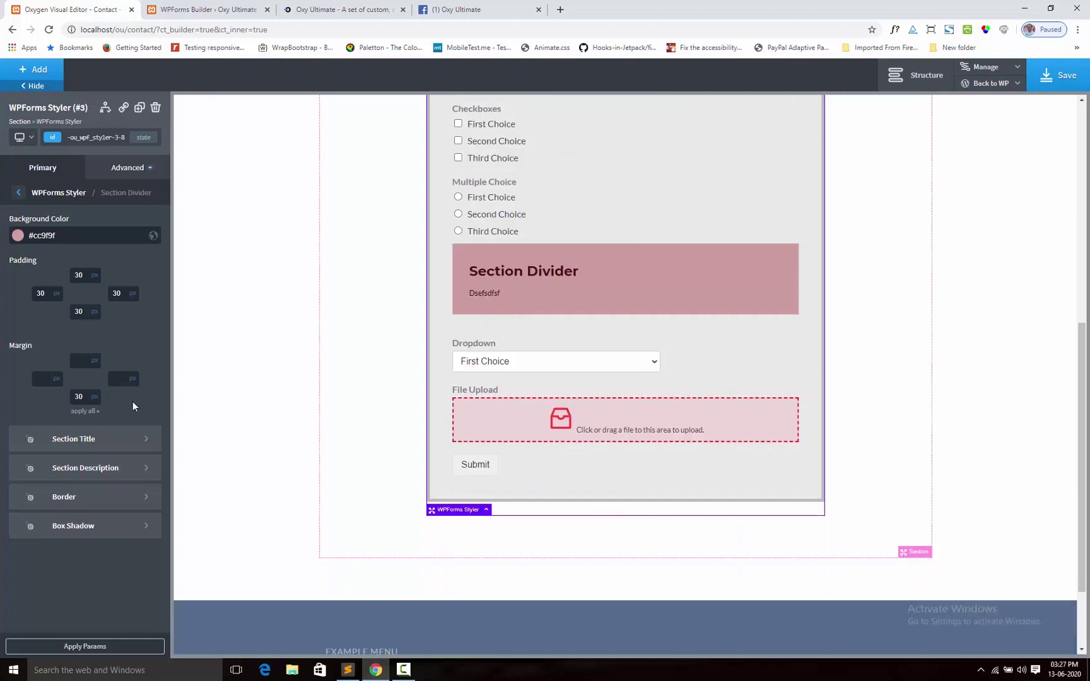
click(87, 361)
text(20)
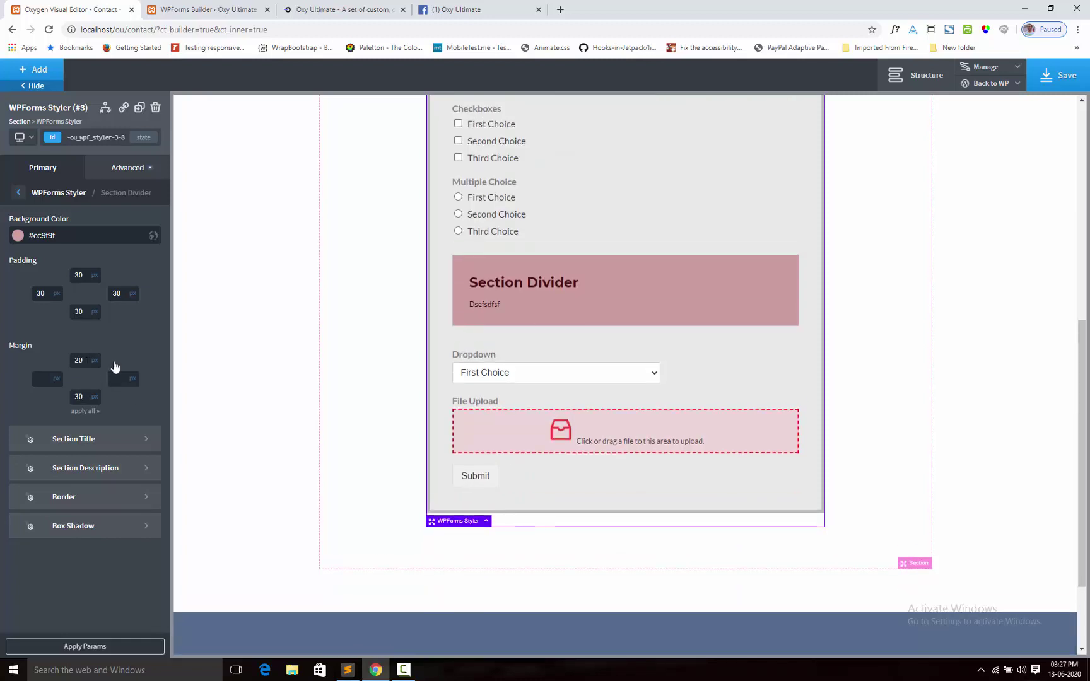
scroll(532, 451, up, 5)
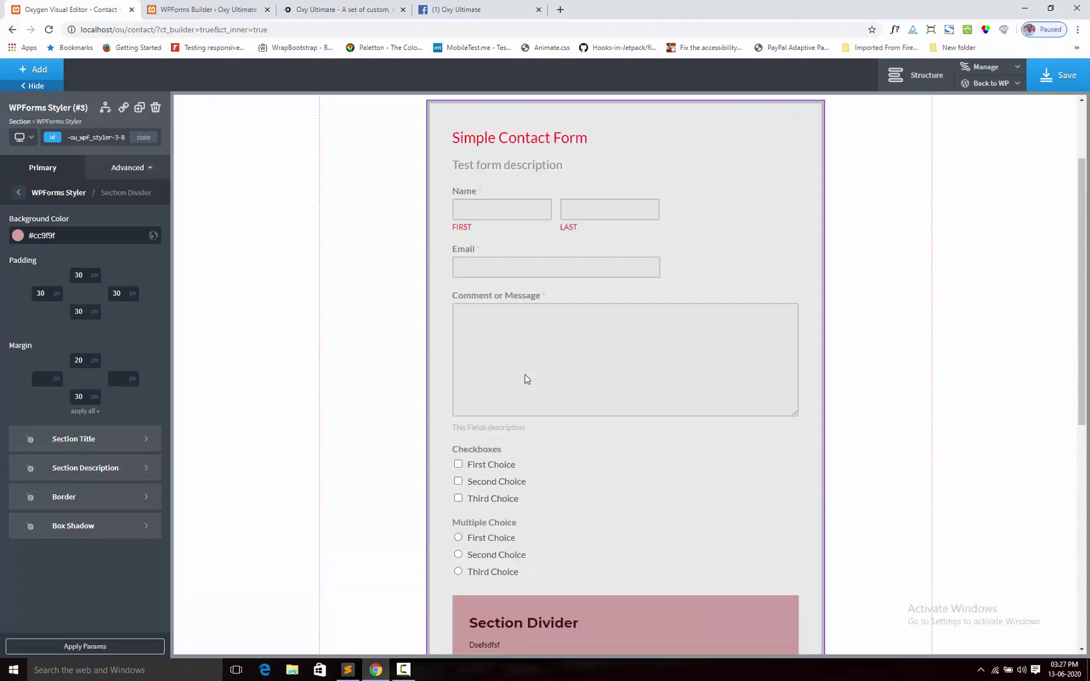
Step: Open the Validation Error settings and trigger the required-field message with Submit
click(17, 194)
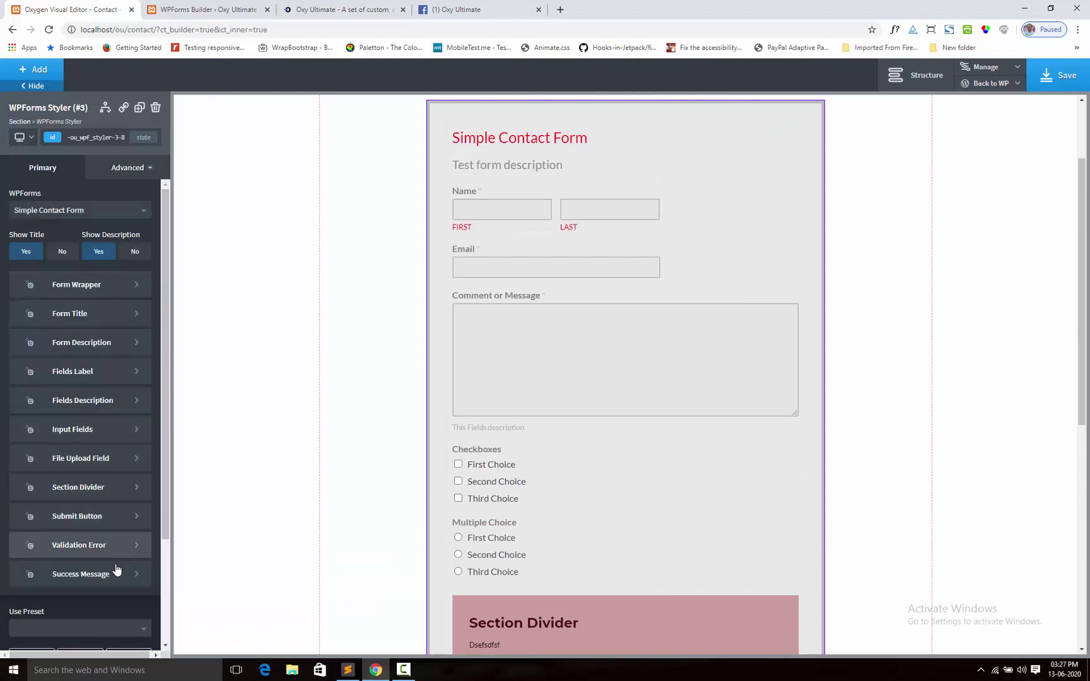
scroll(94, 533, down, 2)
click(82, 435)
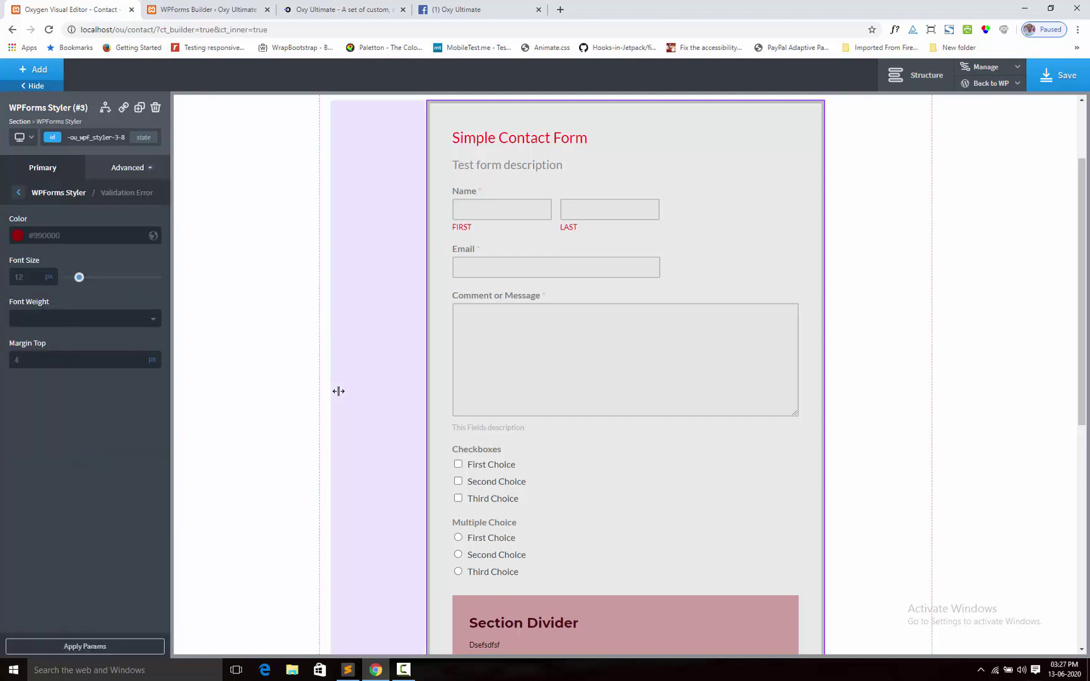
scroll(379, 385, down, 7)
click(475, 363)
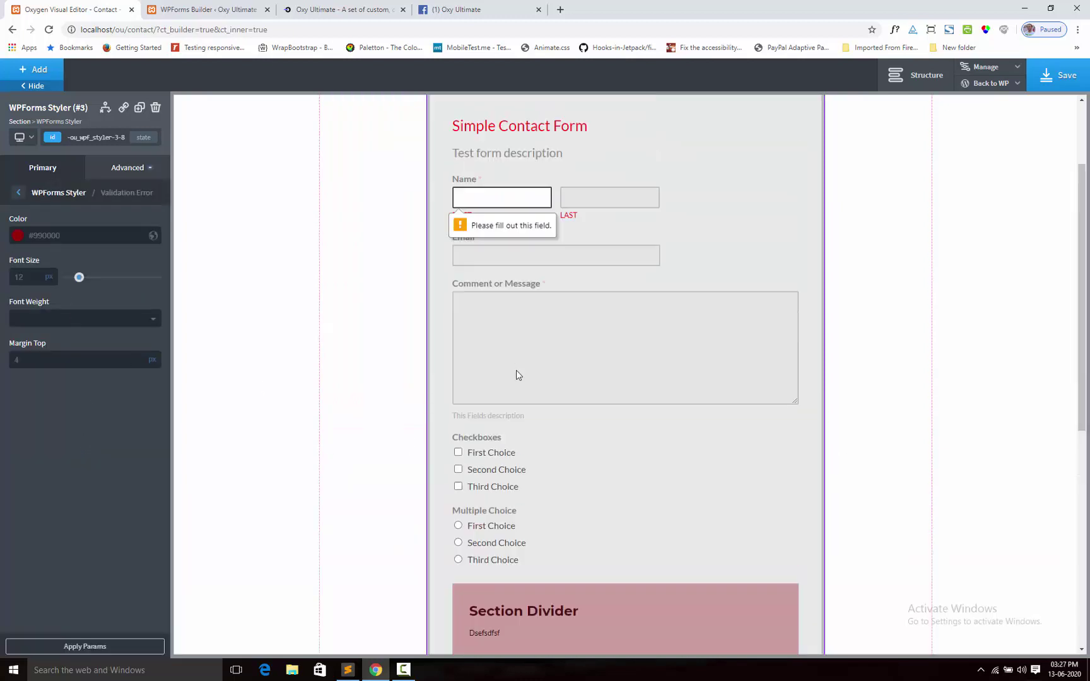
scroll(517, 371, down, 4)
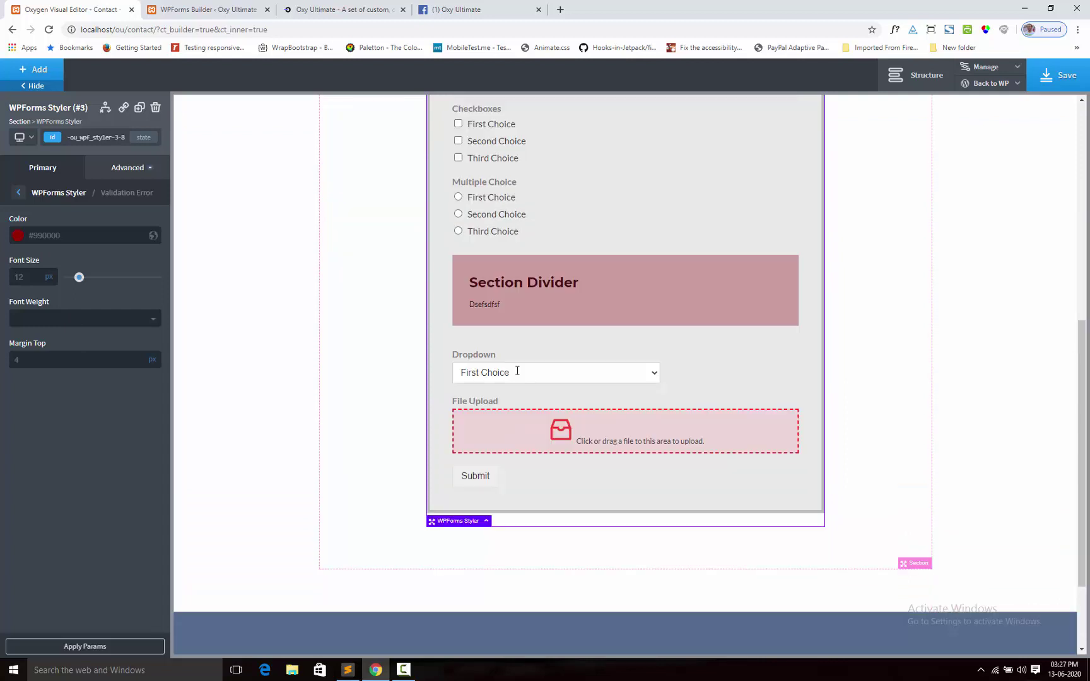
Step: Look over the Success Message settings, then go back to the sections list
click(18, 192)
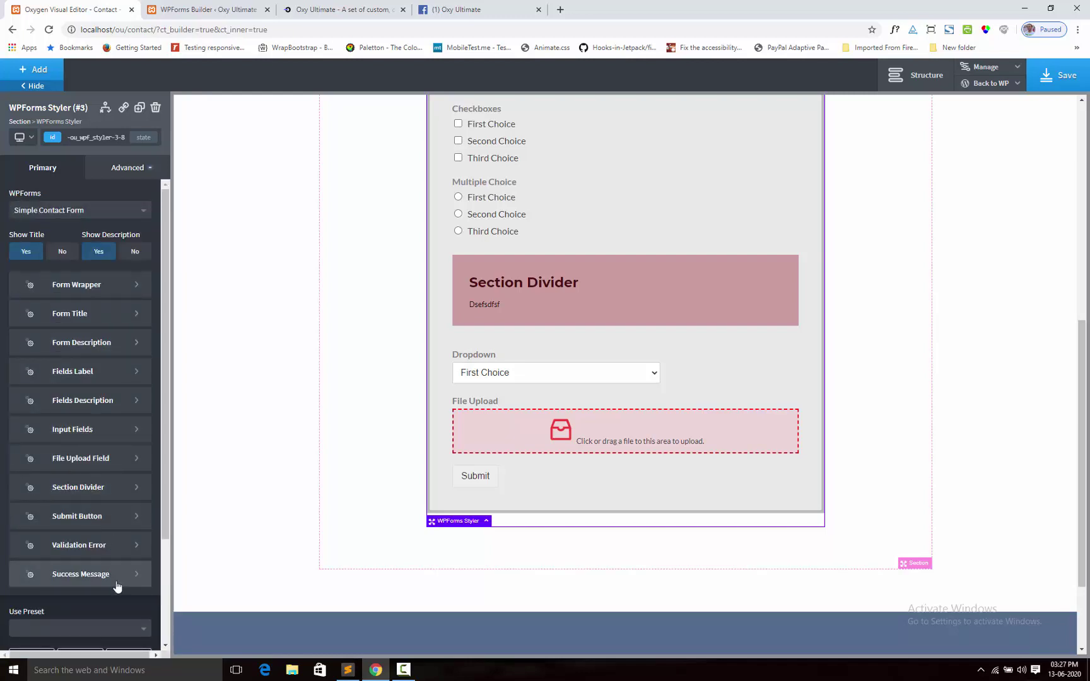
click(83, 575)
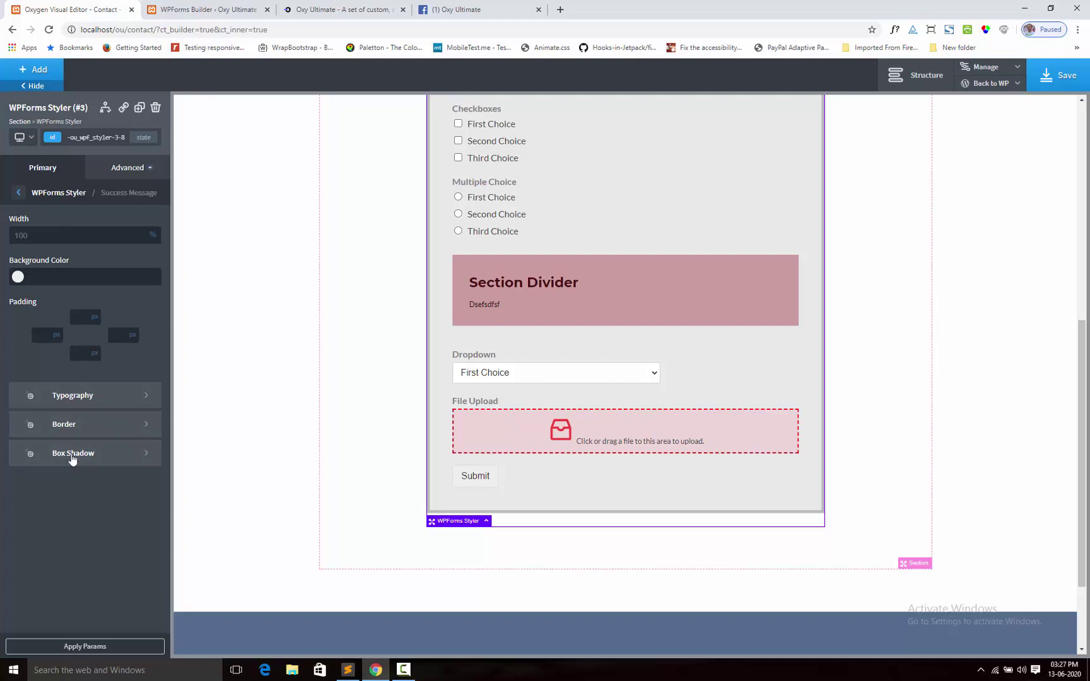
click(20, 195)
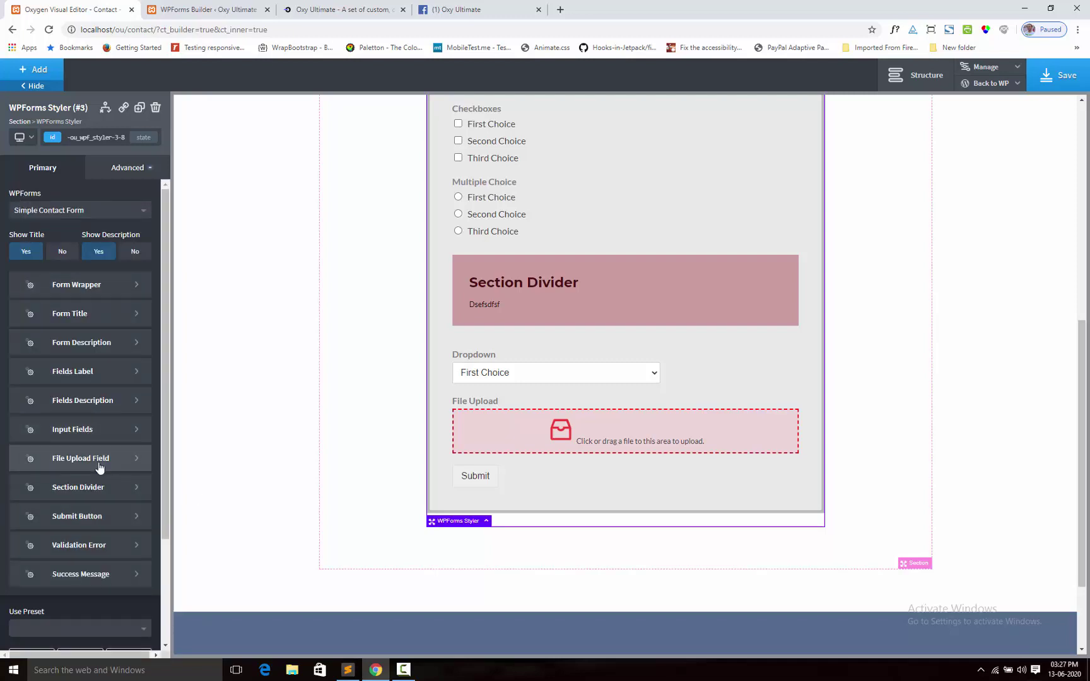
scroll(256, 366, up, 2)
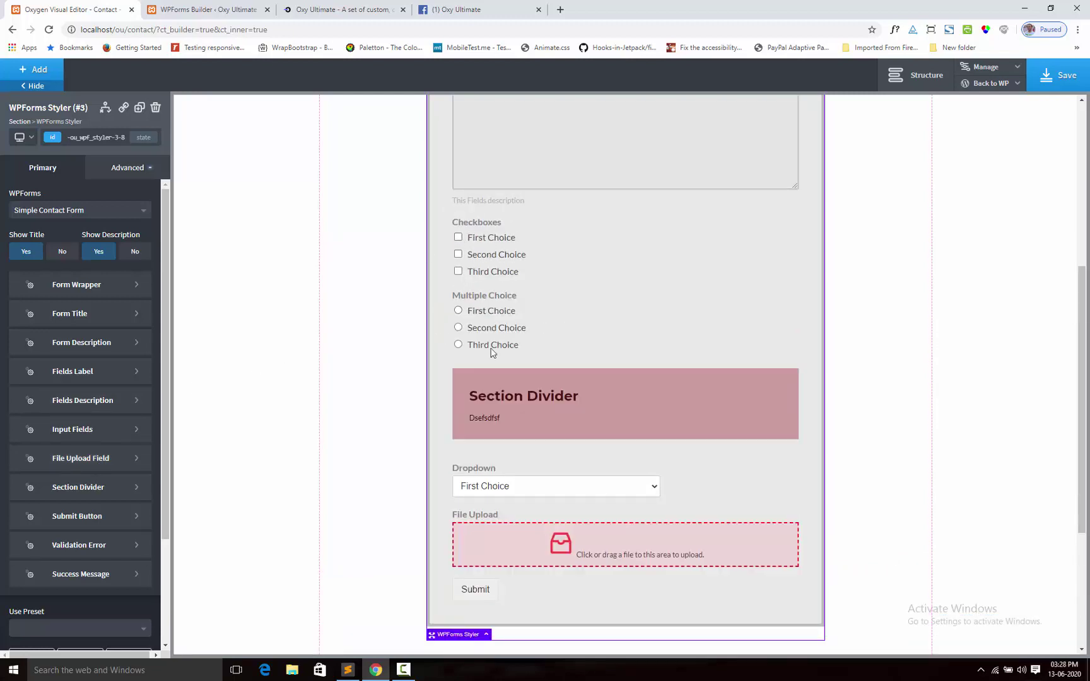